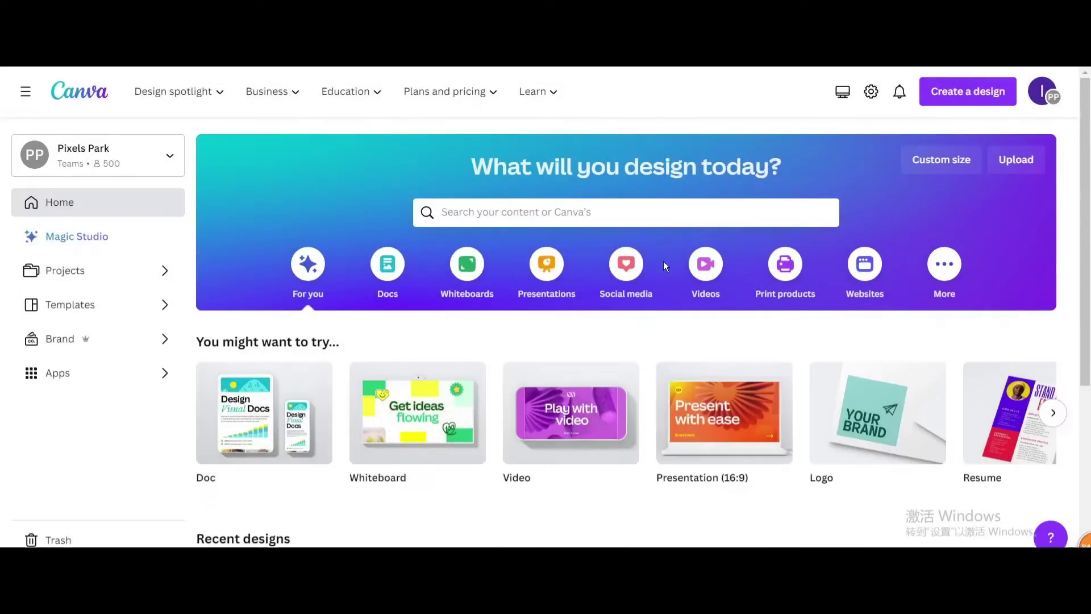
# Step: Show the Videos category of design types on the Canva home page
pyautogui.click(706, 266)
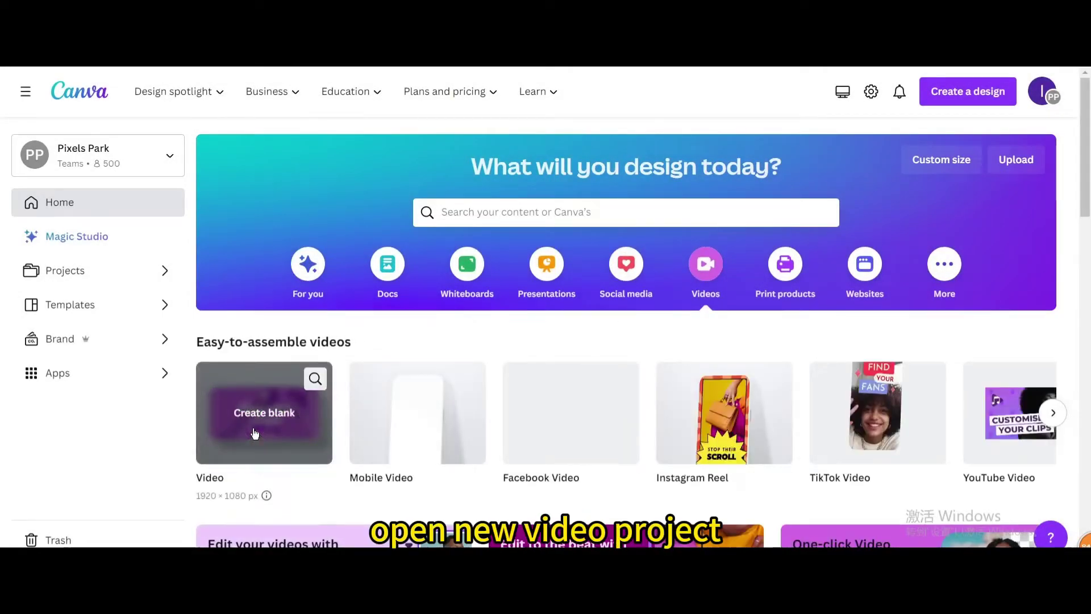
# Step: Create a blank video design and search Elements for 'world map' photos
pyautogui.click(255, 434)
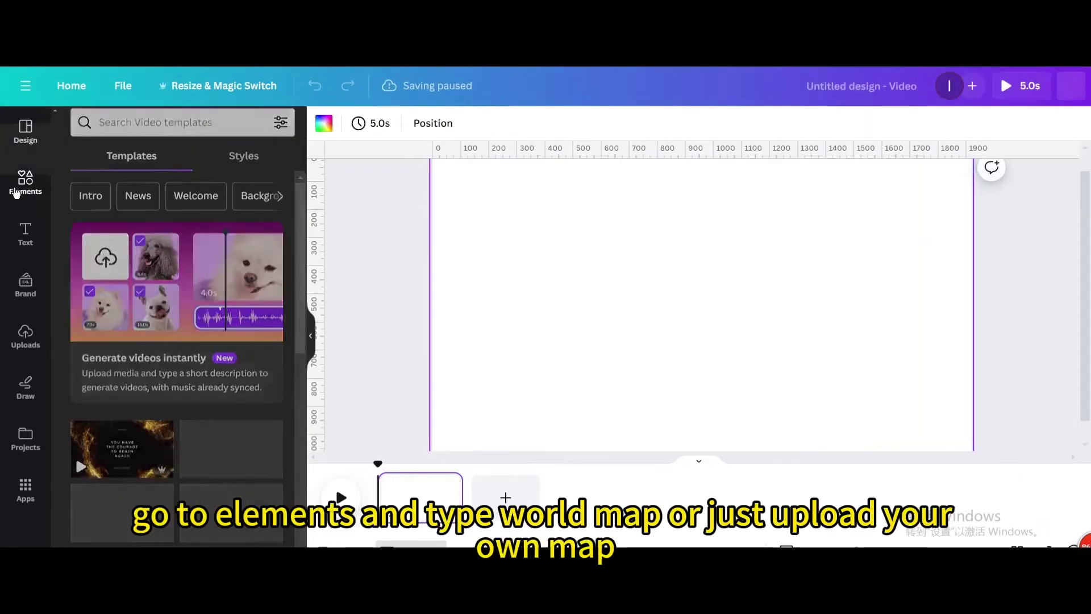
pyautogui.click(16, 191)
pyautogui.click(134, 134)
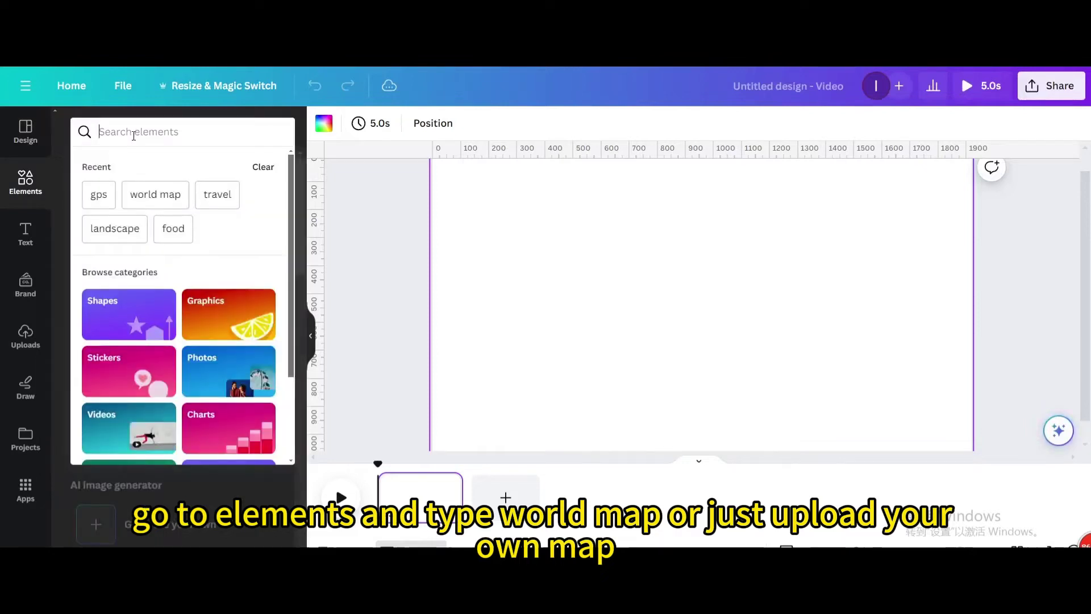
pyautogui.click(151, 190)
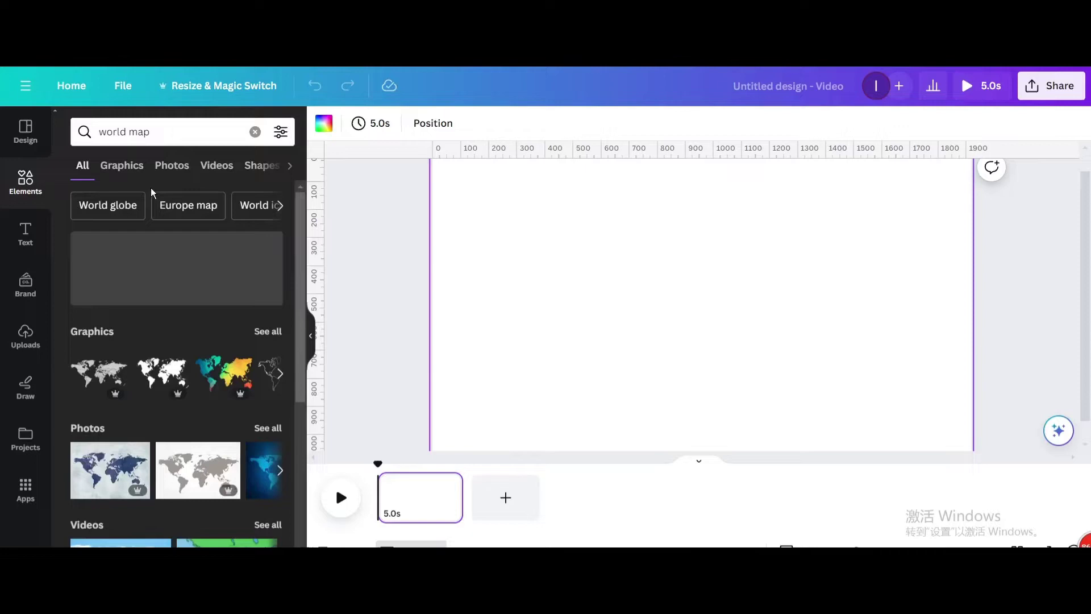
pyautogui.click(172, 166)
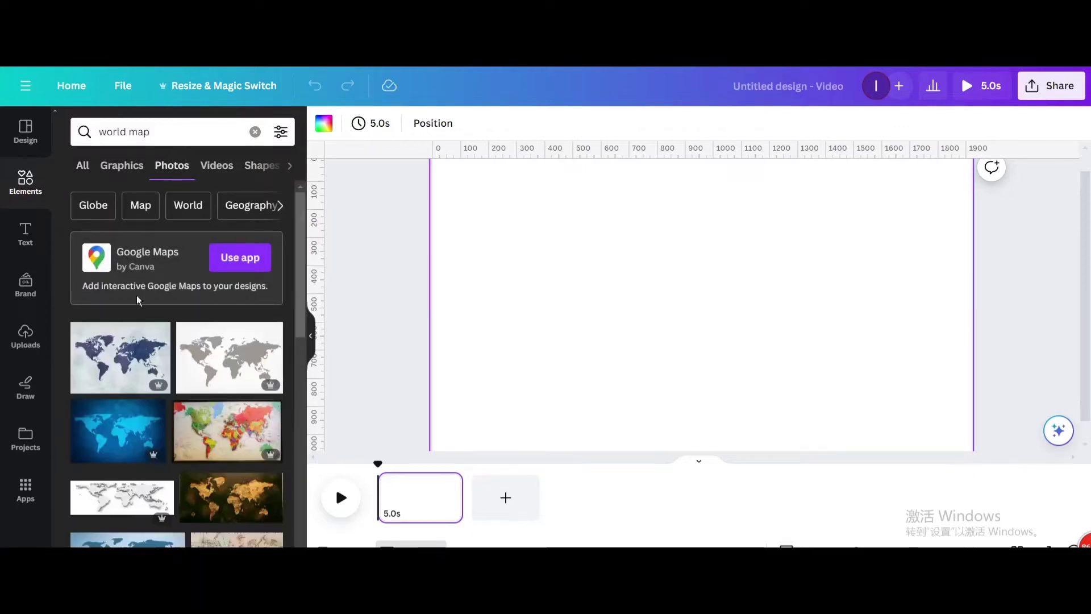
# Step: Add the blue world map photo and enlarge it past the page, framing Europe, Africa and Asia
pyautogui.click(122, 379)
pyautogui.scroll(-2, 552, 282)
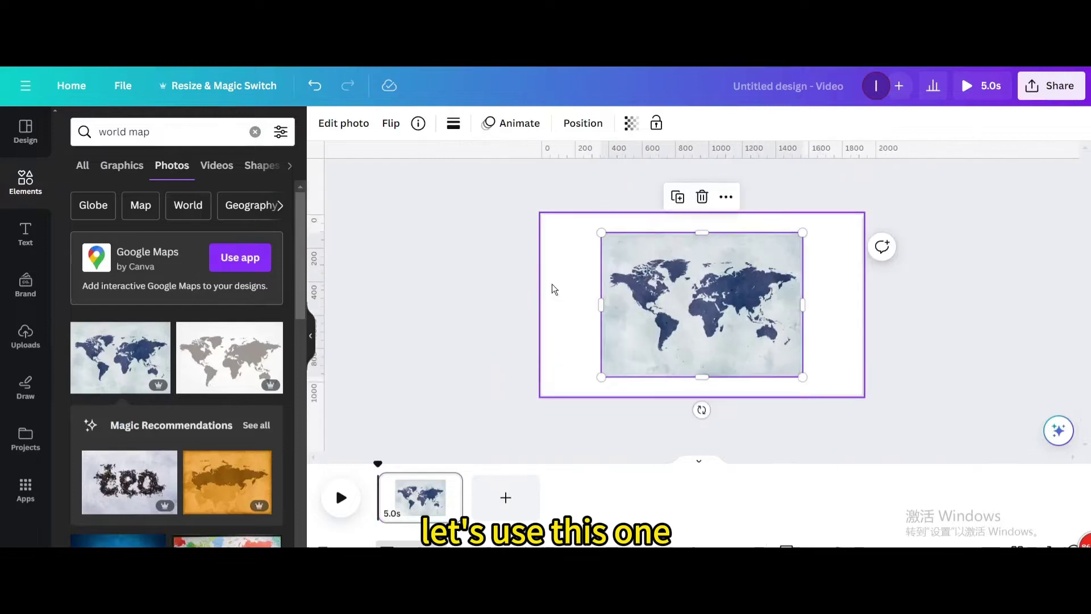
pyautogui.scroll(-1, 551, 289)
pyautogui.moveTo(616, 243); pyautogui.dragTo(438, 228)
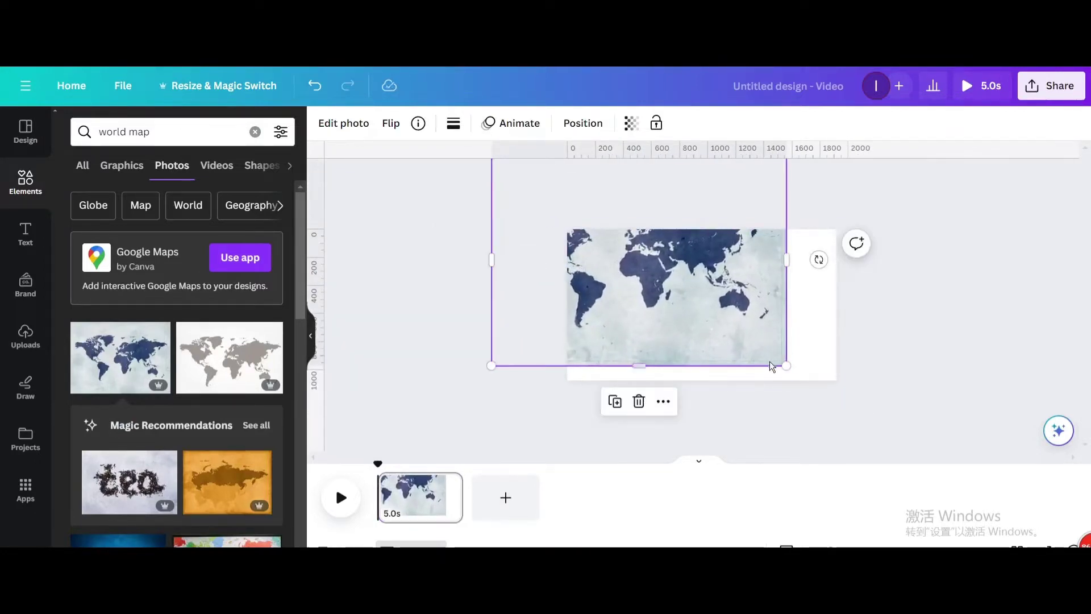
pyautogui.moveTo(784, 366); pyautogui.dragTo(913, 520)
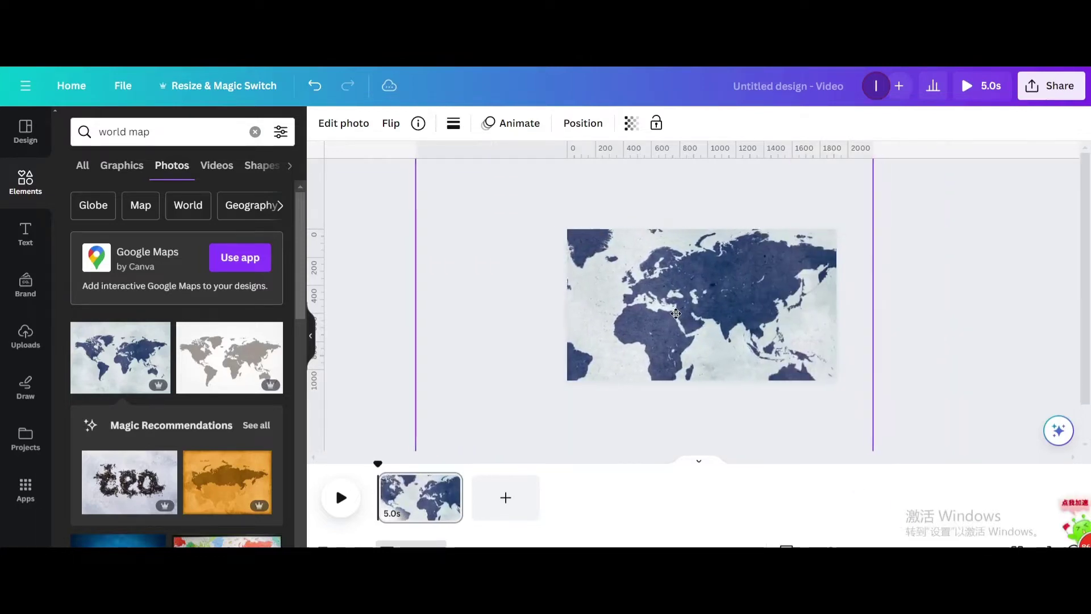
pyautogui.moveTo(751, 312); pyautogui.dragTo(653, 317)
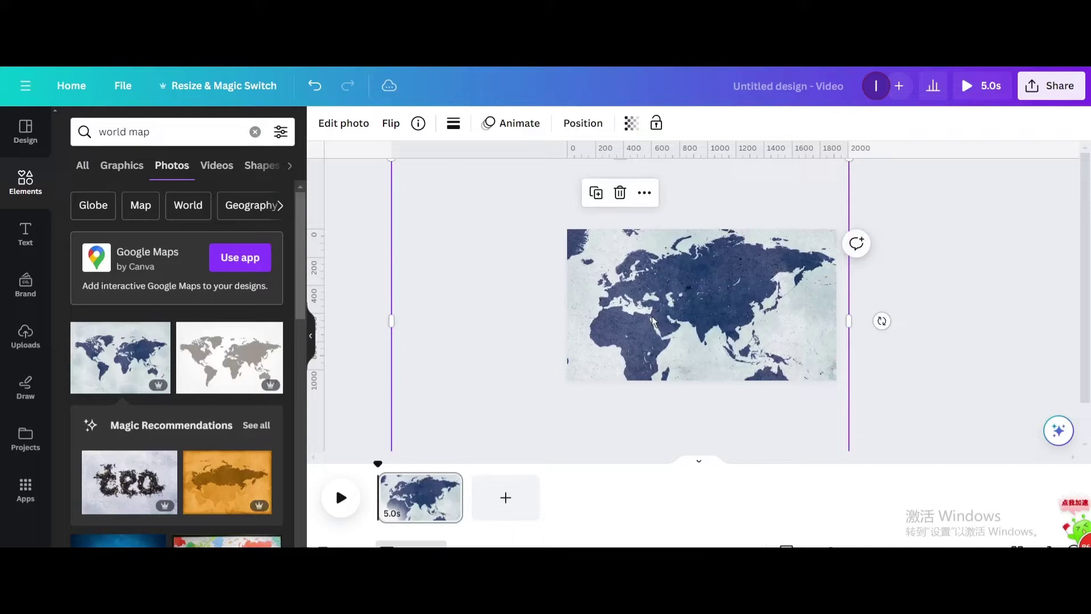
pyautogui.hotkey('ctrl', '+')
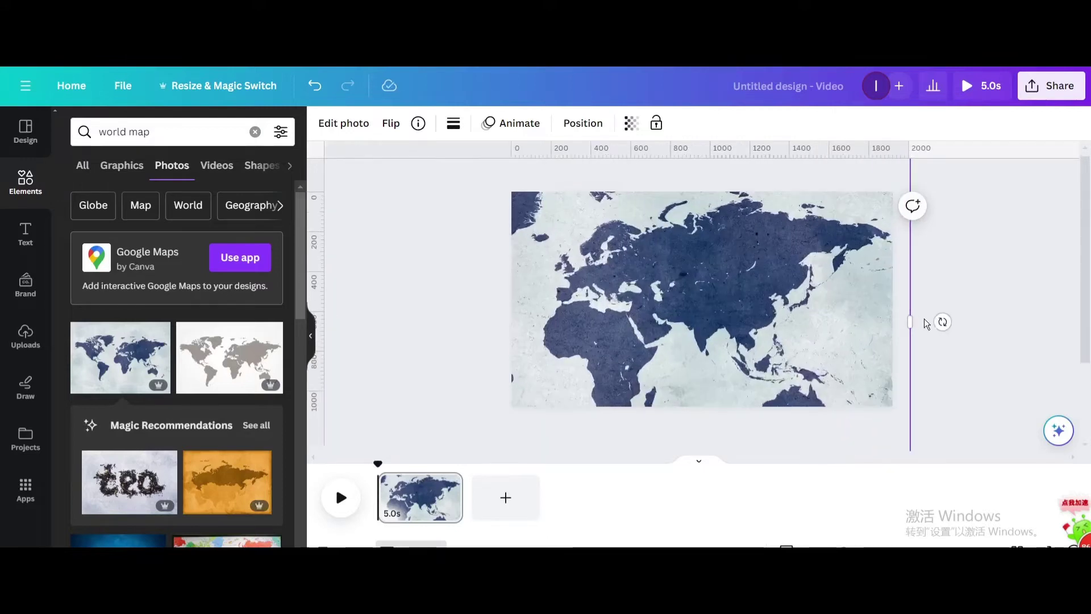
pyautogui.hotkey('ctrl', '+')
pyautogui.click(976, 282)
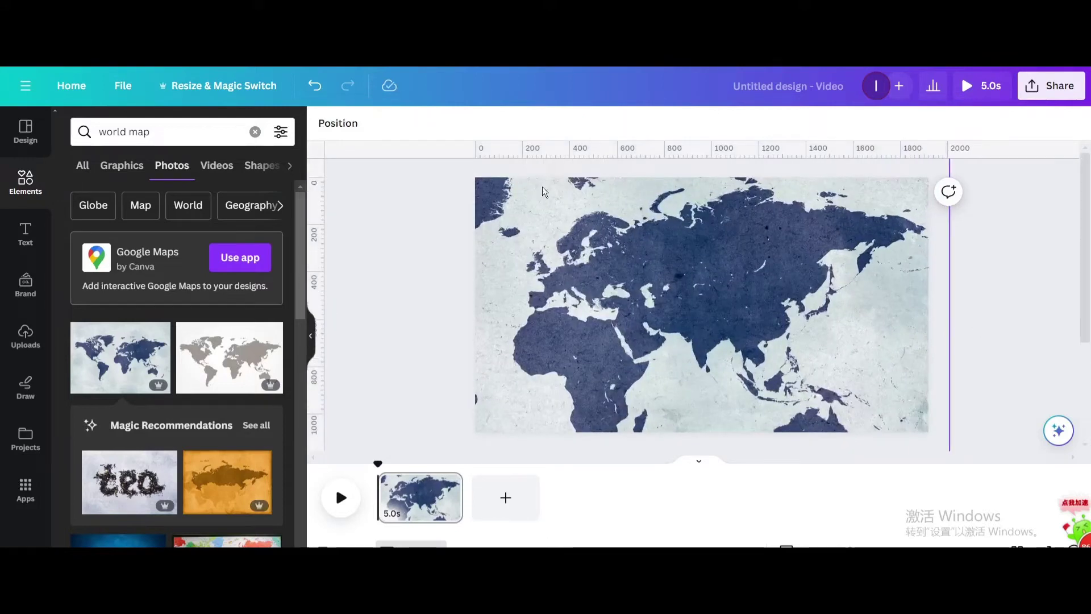
# Step: Replace the Elements search with 'gps' and show only Graphics results
pyautogui.click(256, 132)
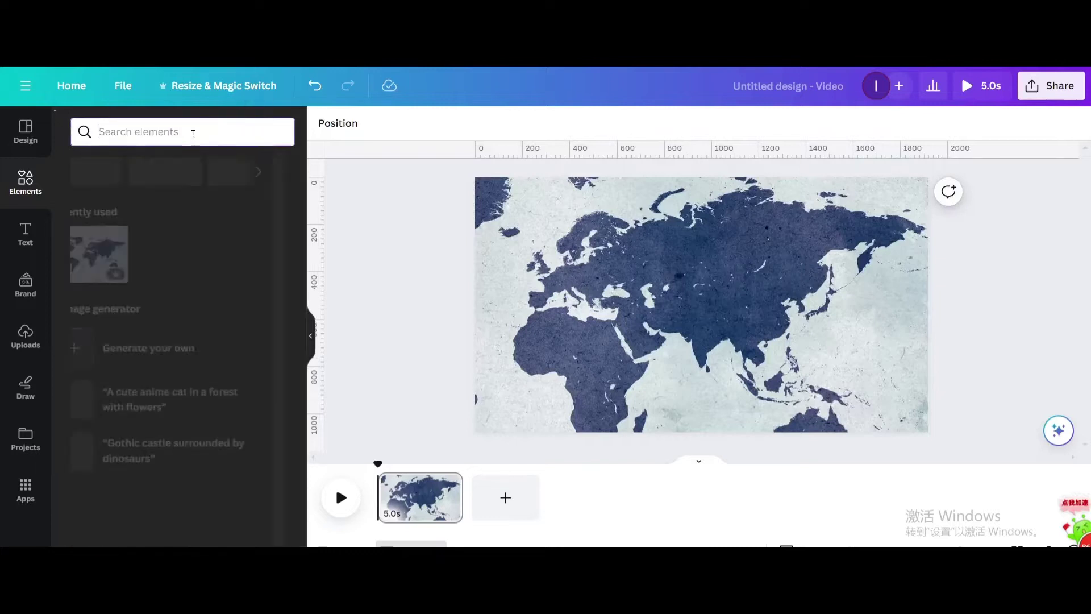
pyautogui.write('gps')
pyautogui.press('Return')
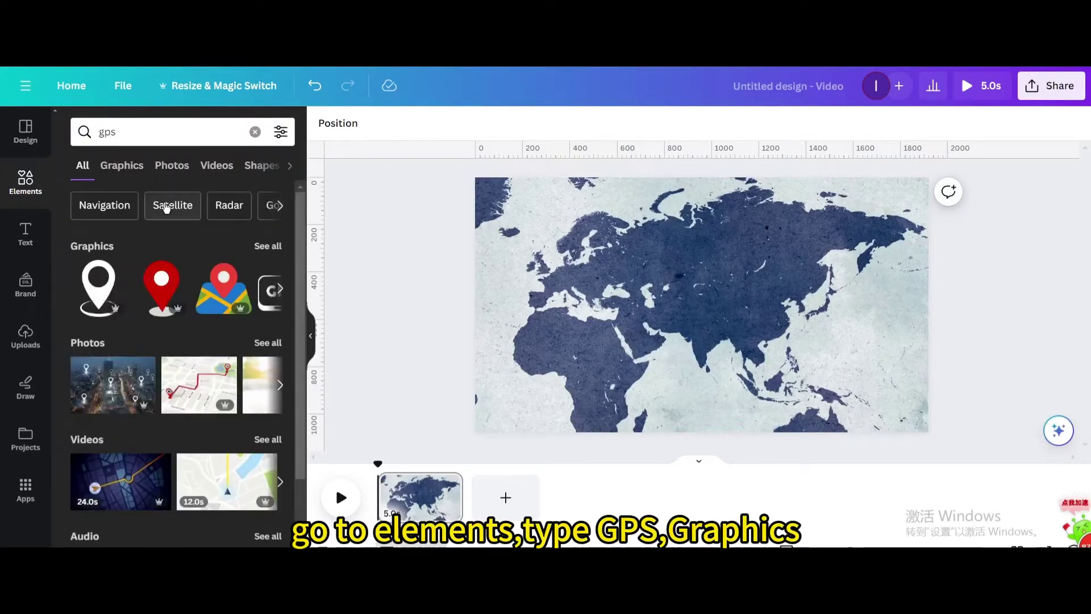
pyautogui.click(122, 166)
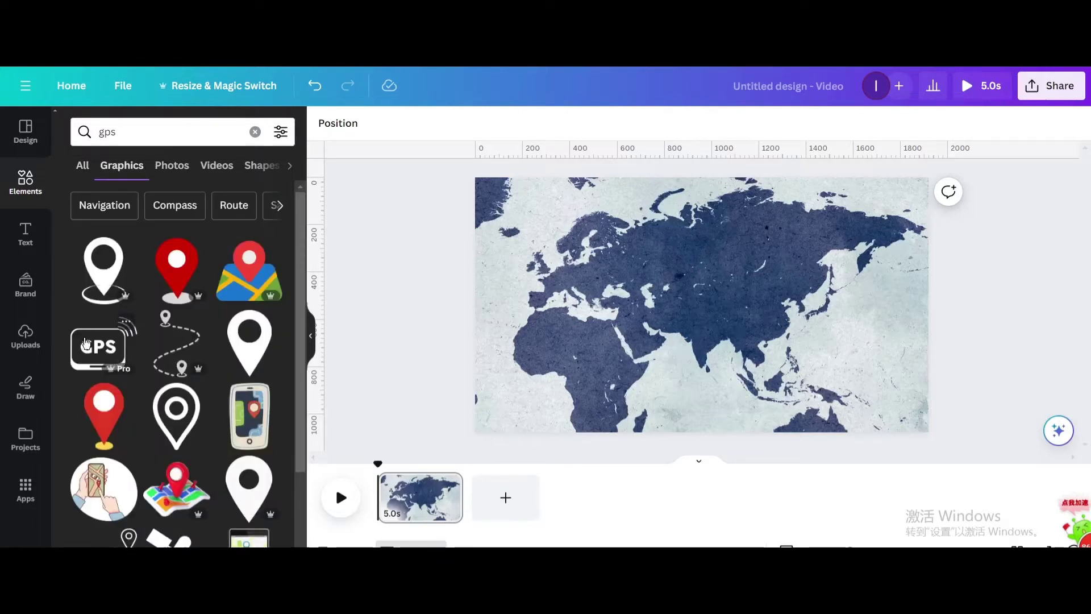
# Step: Add the red pin graphic, shrink it and place it over northeast Africa
pyautogui.click(107, 404)
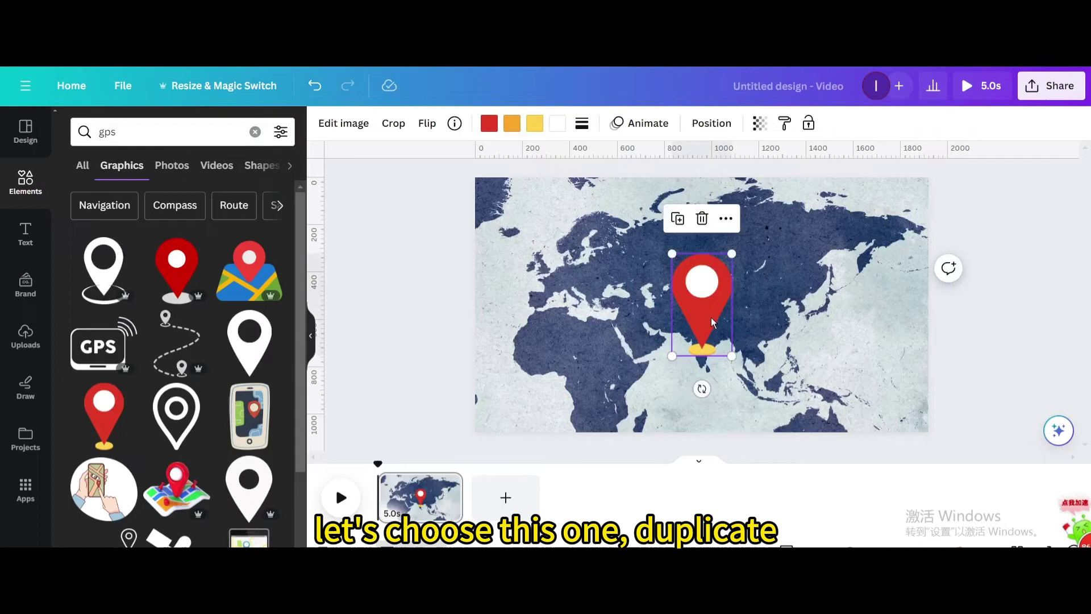
pyautogui.moveTo(729, 250); pyautogui.dragTo(690, 299)
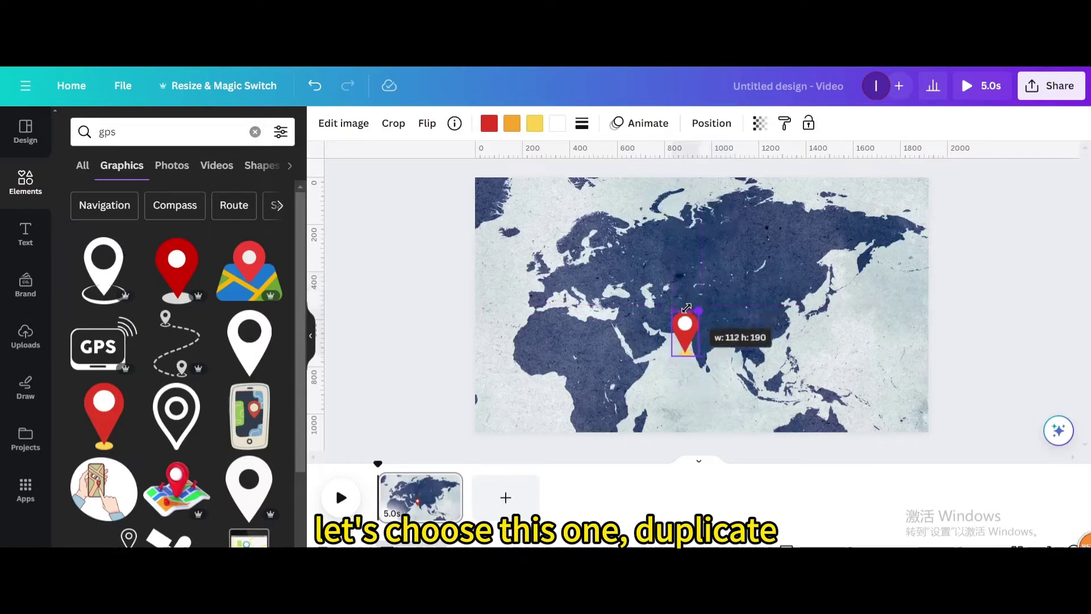
pyautogui.moveTo(685, 338)
pyautogui.mouseDown()
pyautogui.moveTo(595, 342)
pyautogui.moveTo(595, 332)
pyautogui.moveTo(752, 308)
pyautogui.mouseUp()
# Step: Duplicate the pin for China and add a heading text box for the dashed line
pyautogui.click(569, 270)
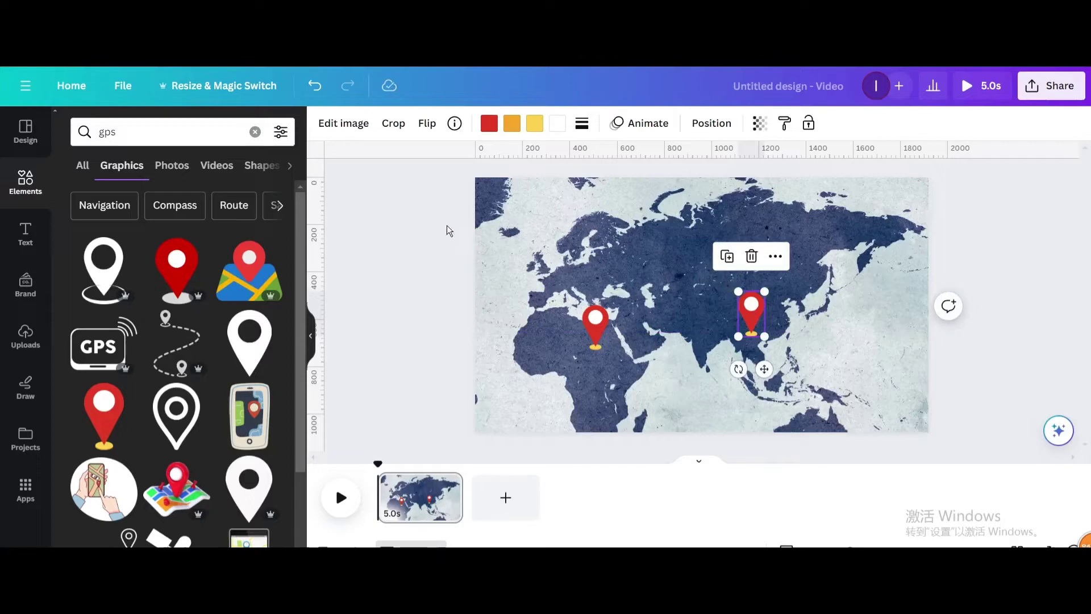
pyautogui.click(26, 234)
pyautogui.click(131, 266)
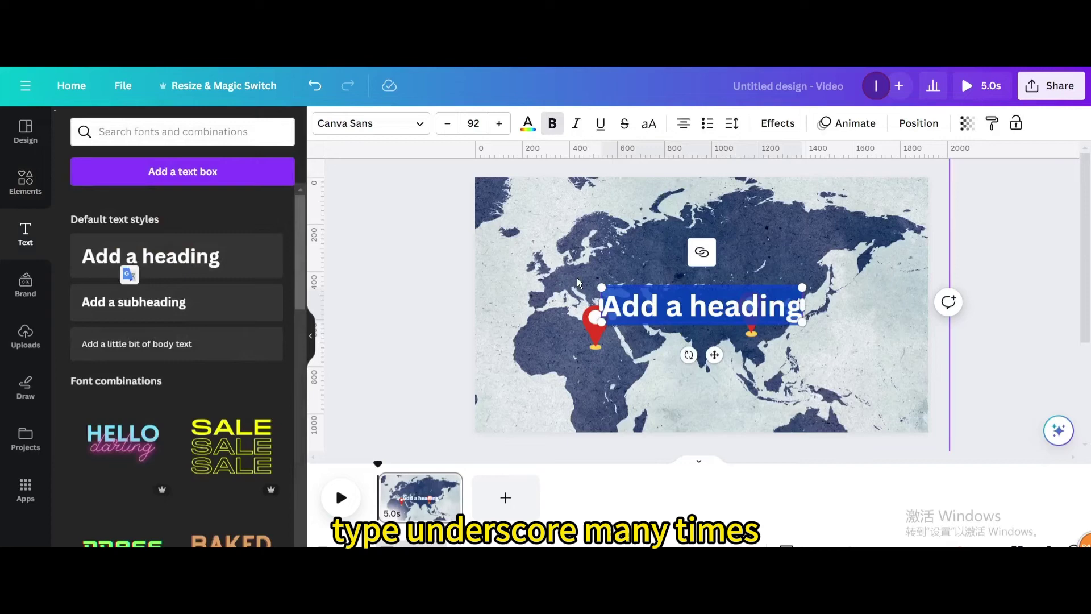
pyautogui.write('_______________')
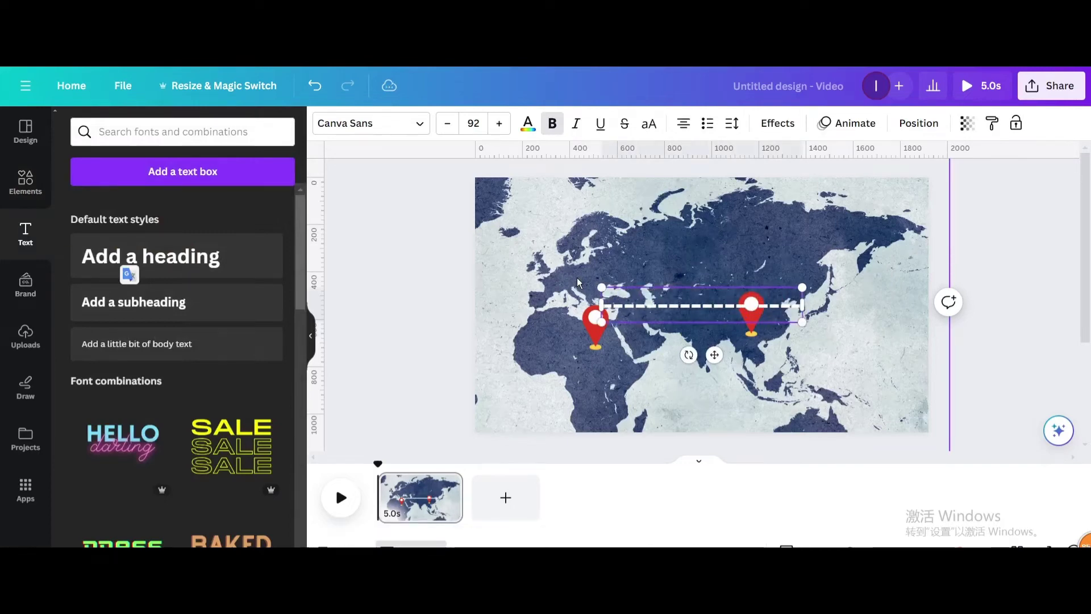
# Step: Give the dashed text a gentle Curve effect of 48 and move it toward the pins
pyautogui.click(787, 124)
pyautogui.scroll(-2, 182, 341)
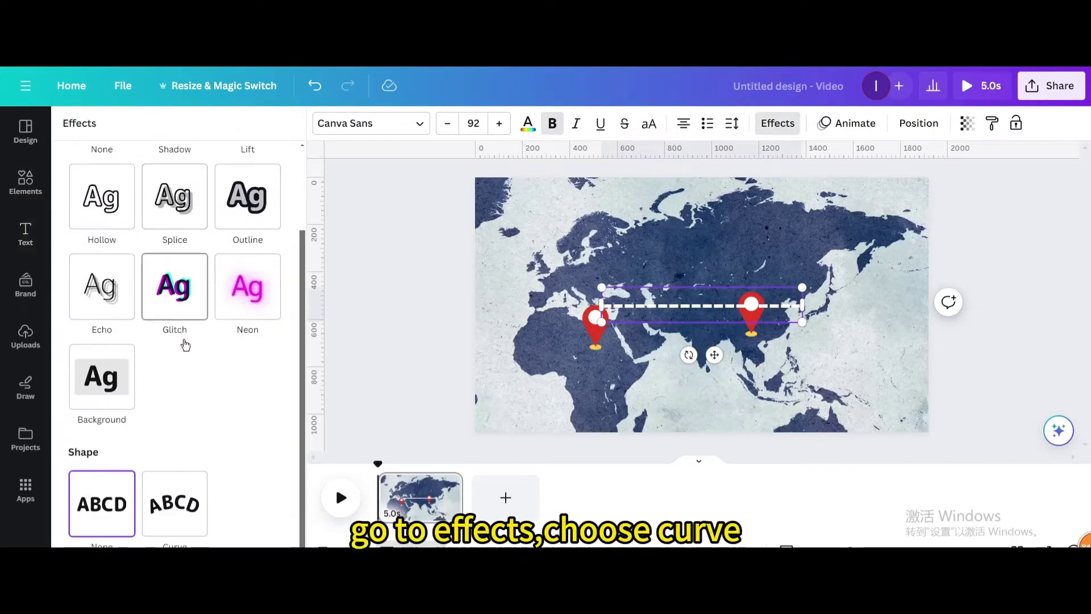
pyautogui.click(168, 502)
pyautogui.scroll(-1, 183, 462)
pyautogui.moveTo(269, 544); pyautogui.dragTo(225, 543)
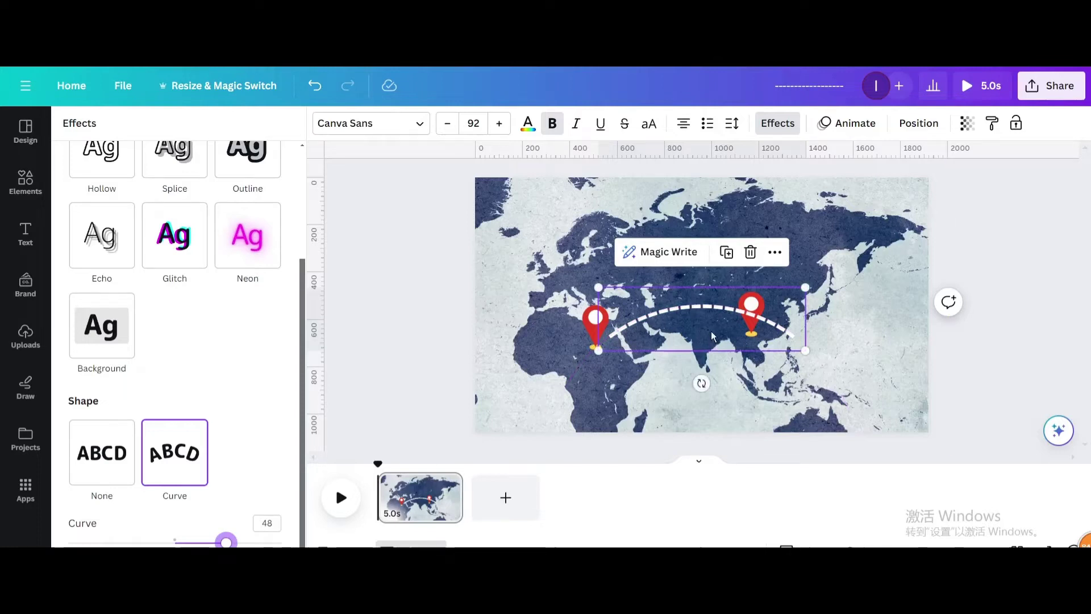
pyautogui.moveTo(711, 331); pyautogui.dragTo(697, 340)
# Step: Delete the extra underscores at the end of the dashed line
pyautogui.doubleClick(742, 310)
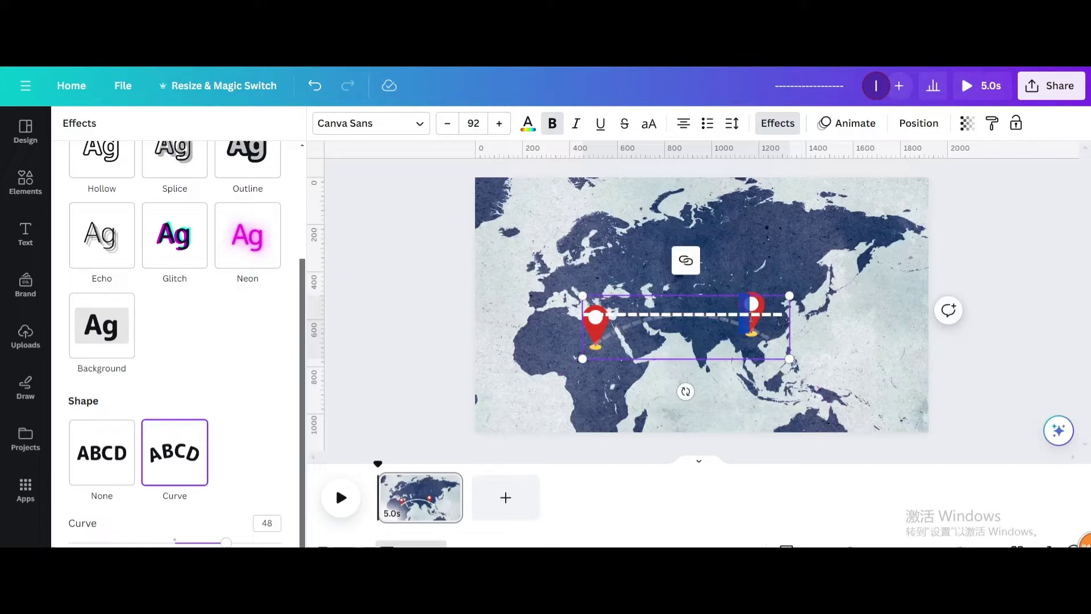
pyautogui.moveTo(752, 319); pyautogui.dragTo(781, 318)
pyautogui.press('BackSpace')
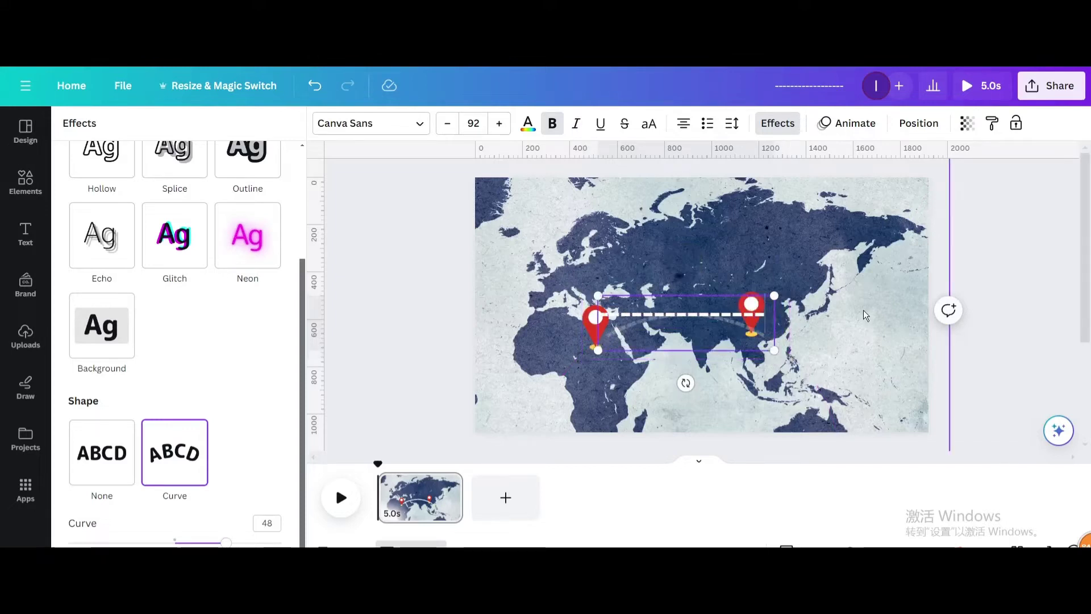
pyautogui.click(864, 309)
# Step: Tilt and reposition the curved line so it meets both pins
pyautogui.click(715, 340)
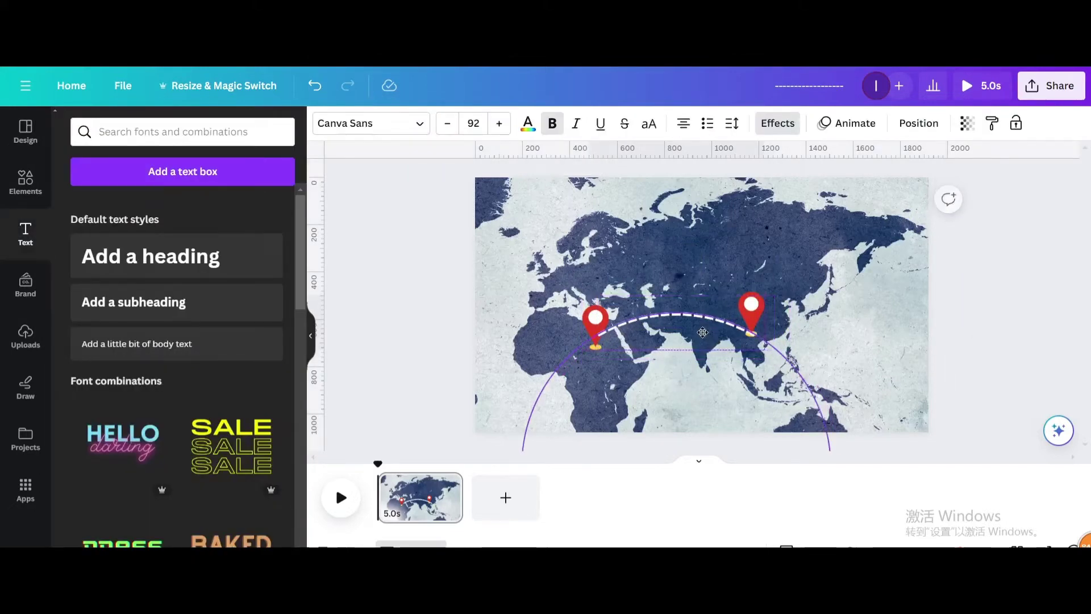
pyautogui.click(701, 337)
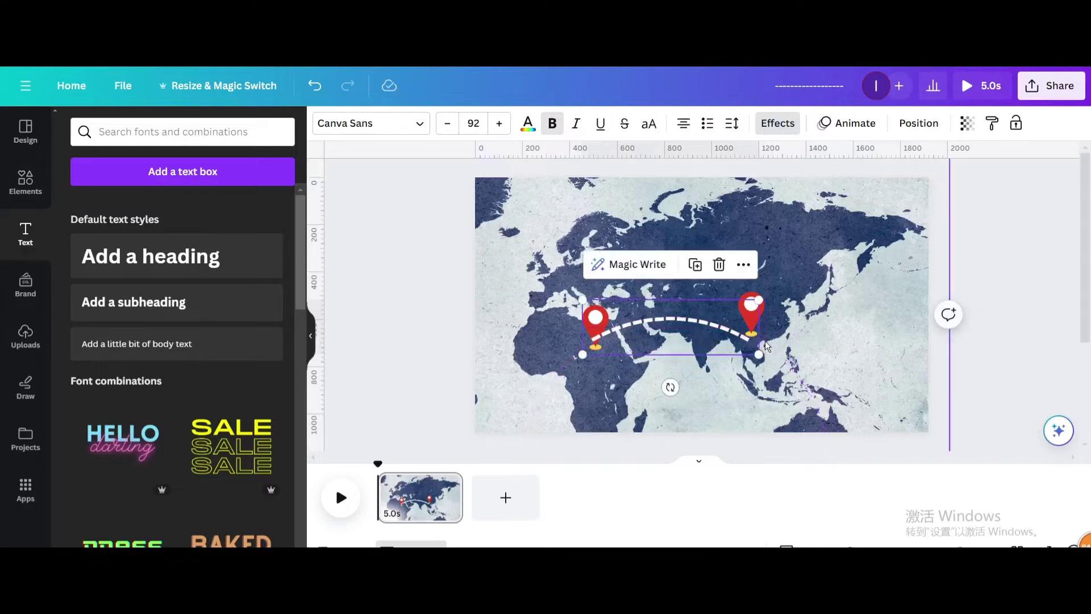
pyautogui.moveTo(670, 388); pyautogui.dragTo(674, 376)
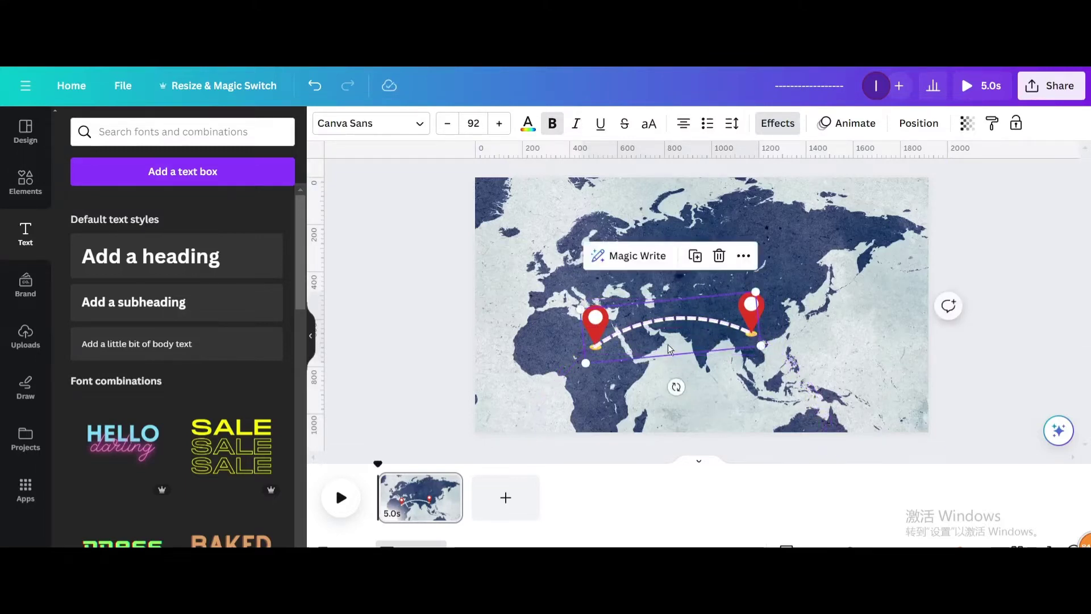
pyautogui.moveTo(661, 325); pyautogui.dragTo(662, 323)
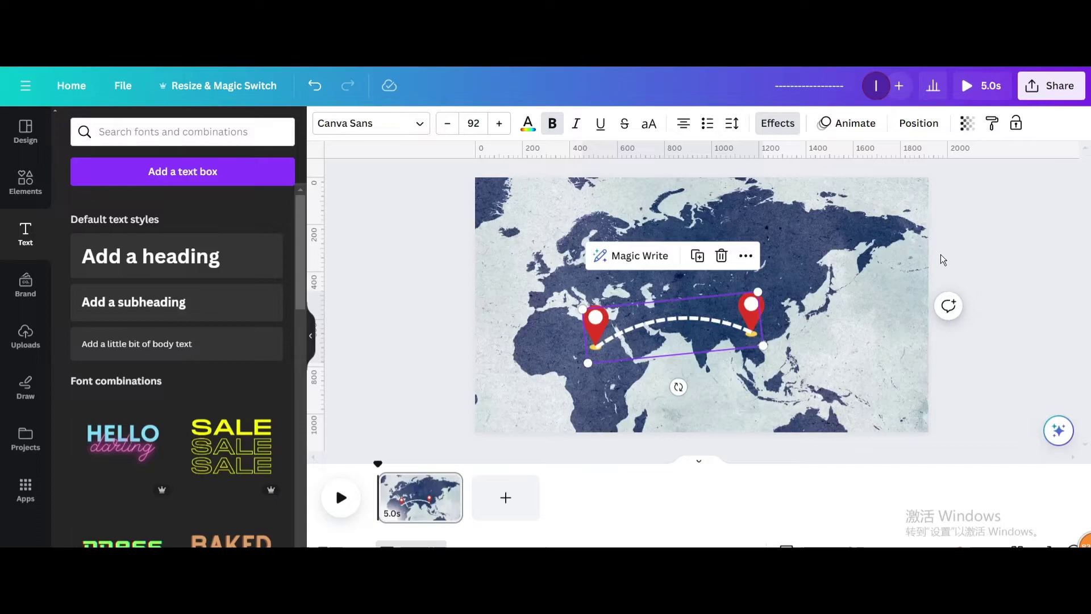
# Step: Move the dashed curve below both pins in the layers list
pyautogui.rightClick(719, 319)
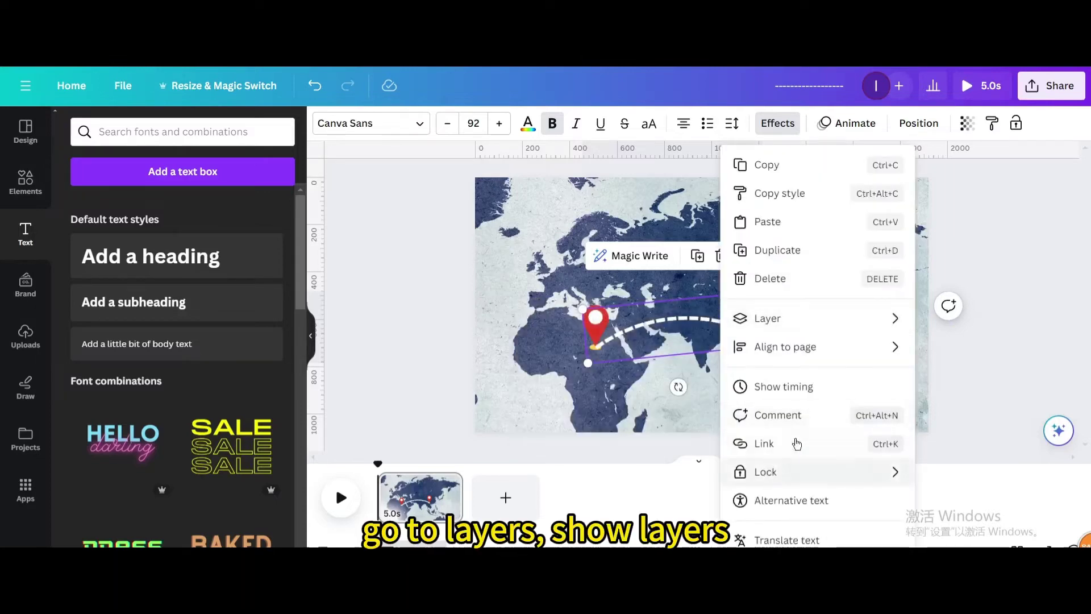
pyautogui.moveTo(768, 318)
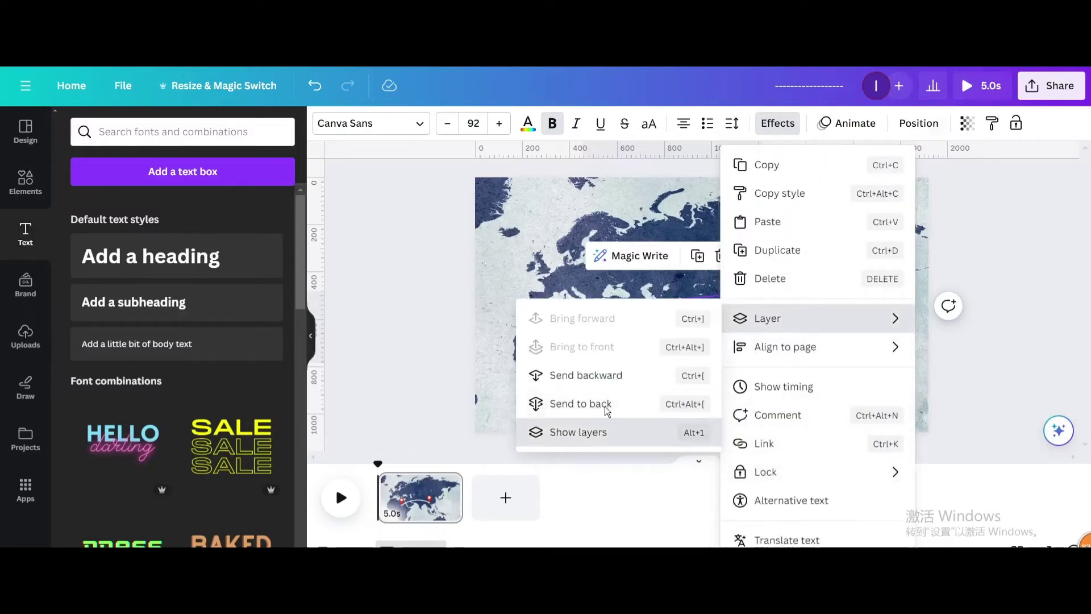
pyautogui.click(598, 432)
pyautogui.moveTo(205, 220); pyautogui.dragTo(207, 323)
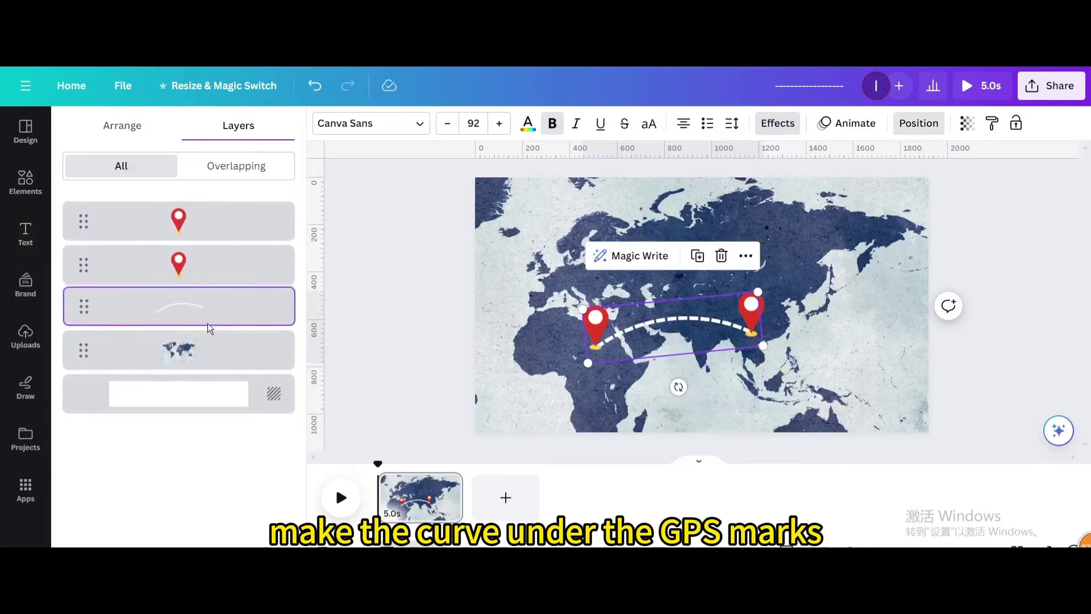
# Step: Give both red pins a Pop entrance animation at a slower speed
pyautogui.click(524, 253)
pyautogui.click(596, 320)
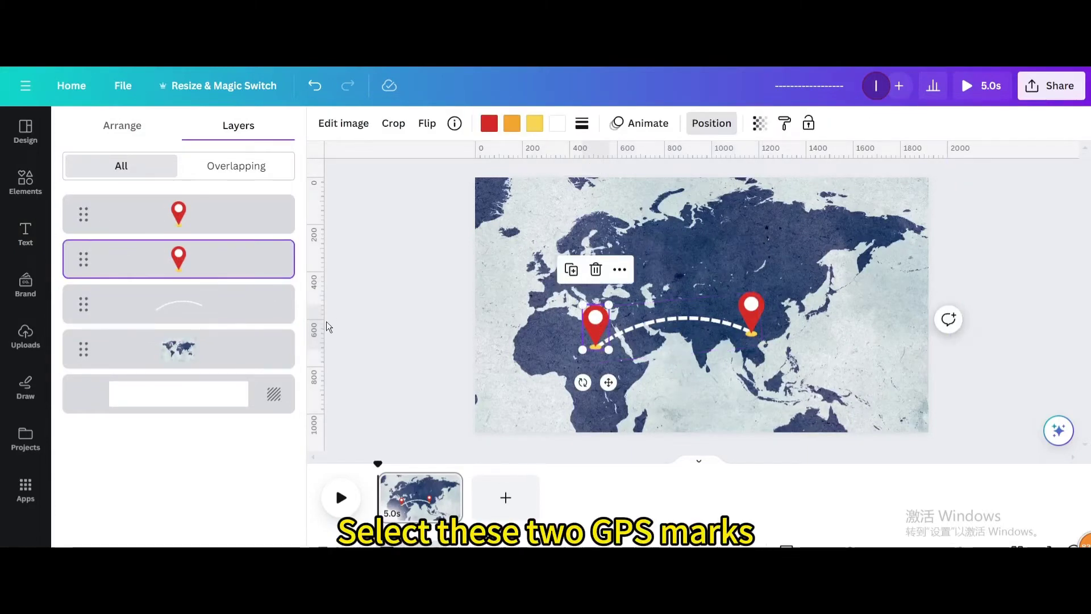
pyautogui.click(642, 123)
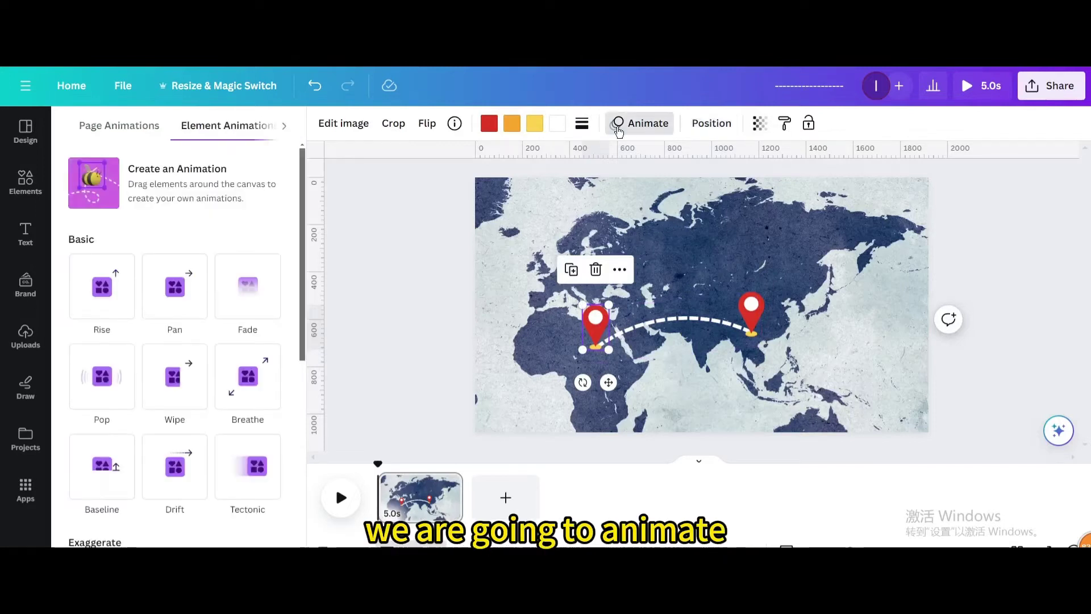
pyautogui.click(105, 375)
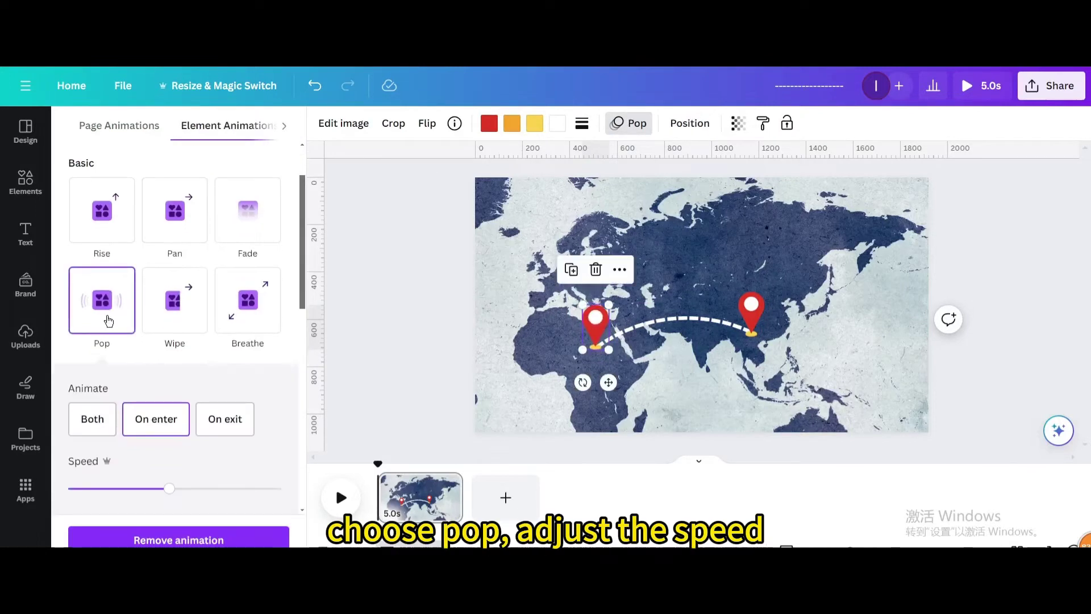
pyautogui.moveTo(170, 489); pyautogui.dragTo(144, 491)
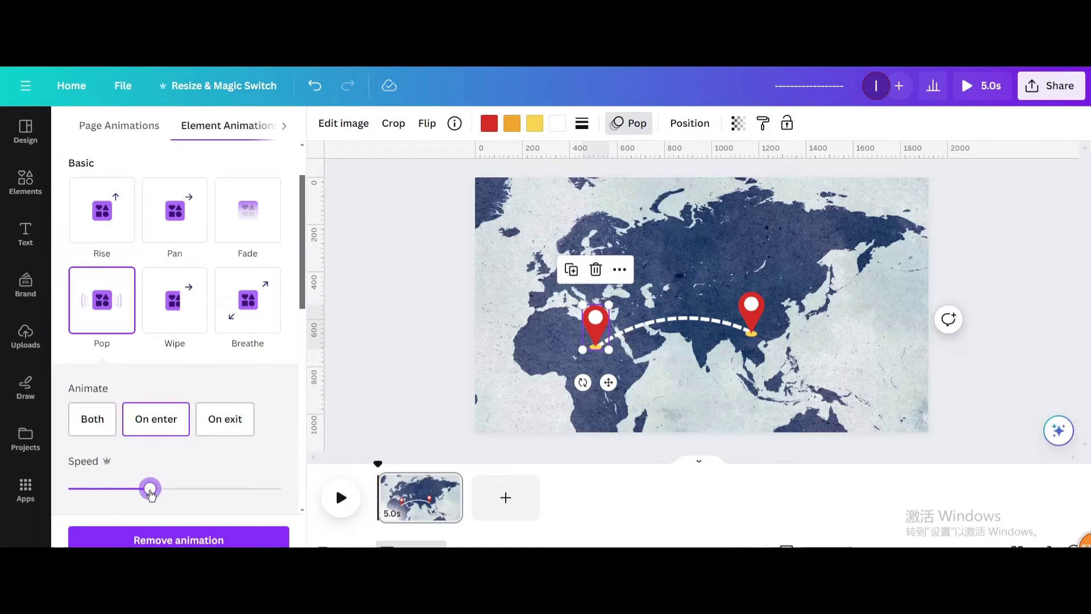
pyautogui.click(754, 313)
pyautogui.click(98, 323)
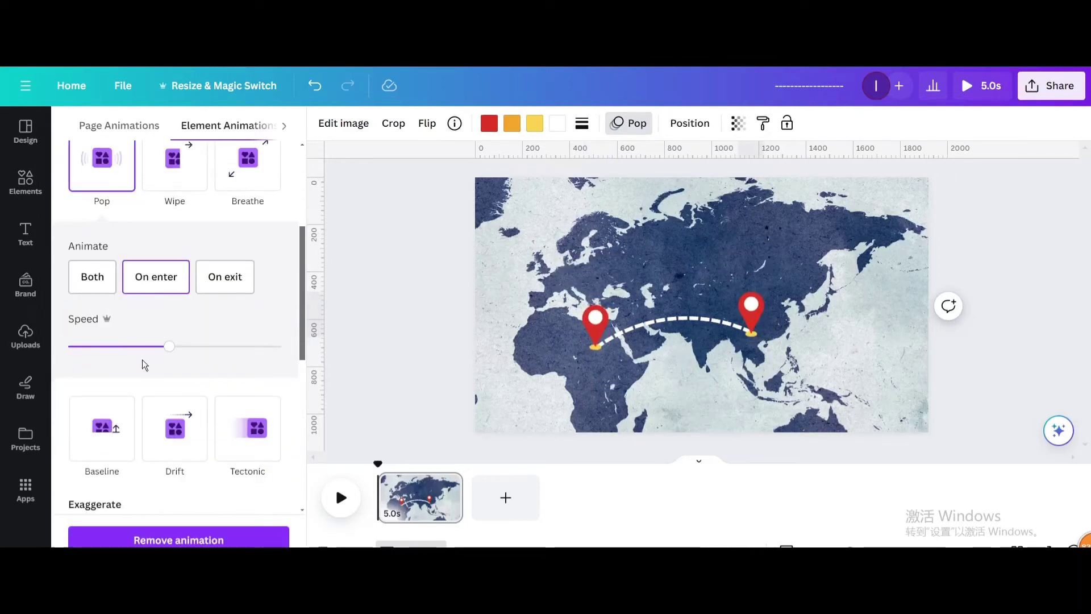
pyautogui.moveTo(163, 348); pyautogui.dragTo(134, 348)
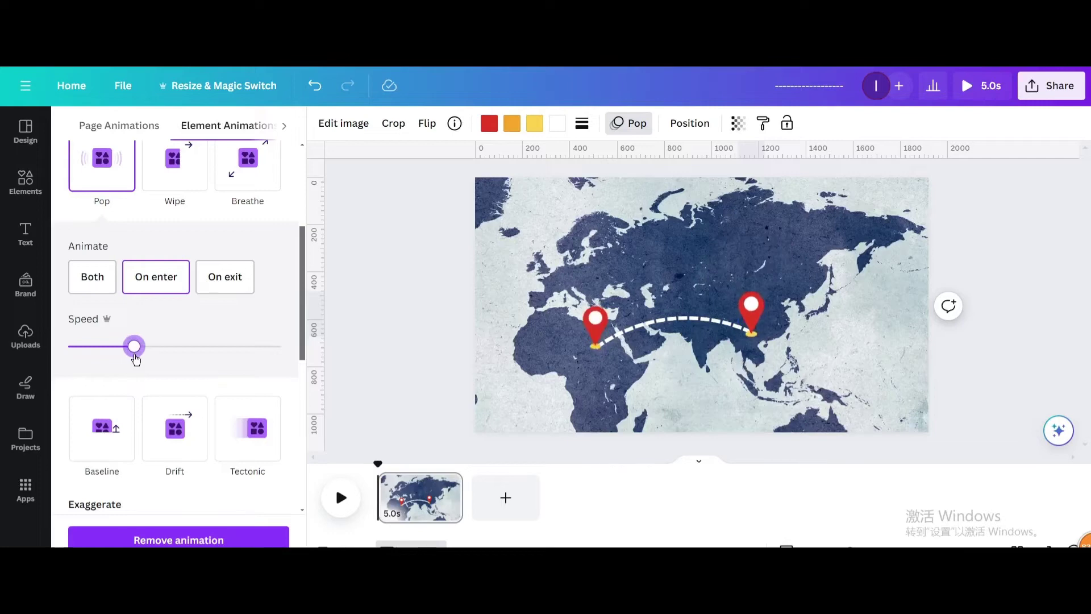
# Step: Apply the Wipe entrance animation to the dashed route
pyautogui.click(673, 321)
pyautogui.click(870, 308)
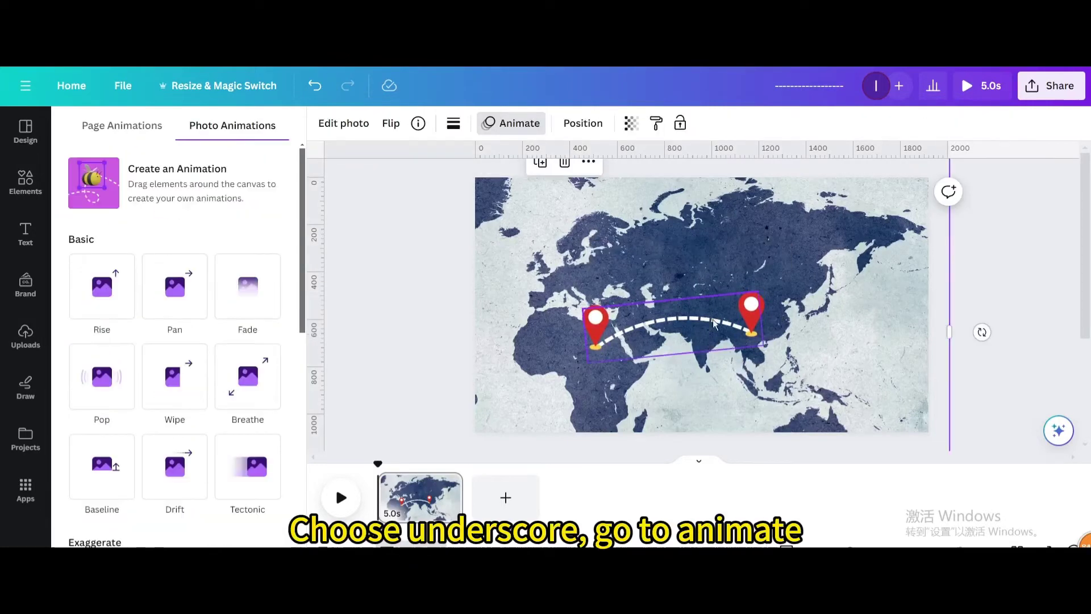
pyautogui.click(692, 323)
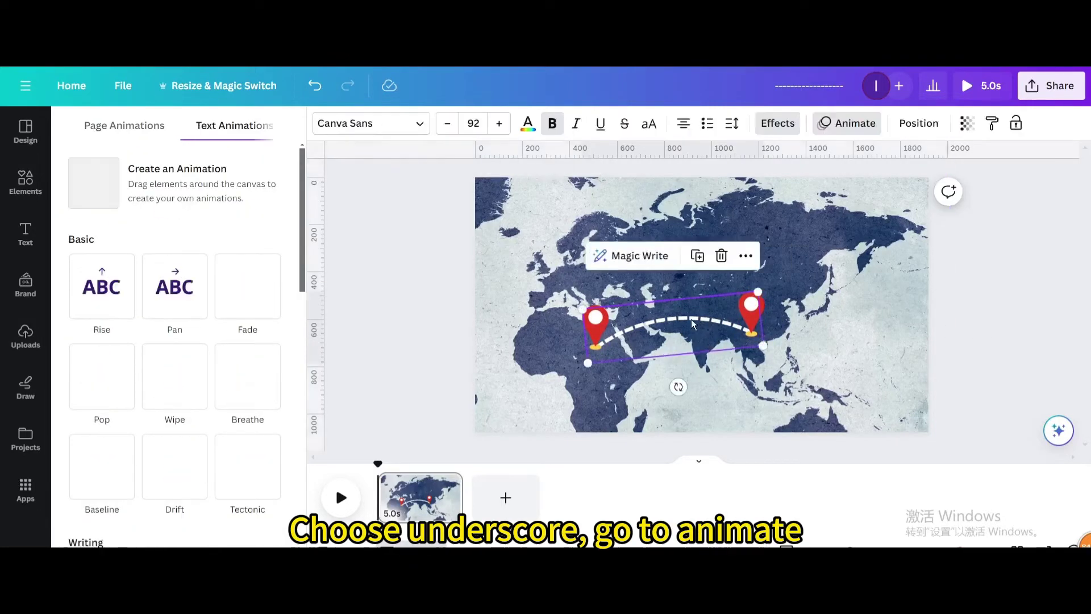
pyautogui.click(175, 375)
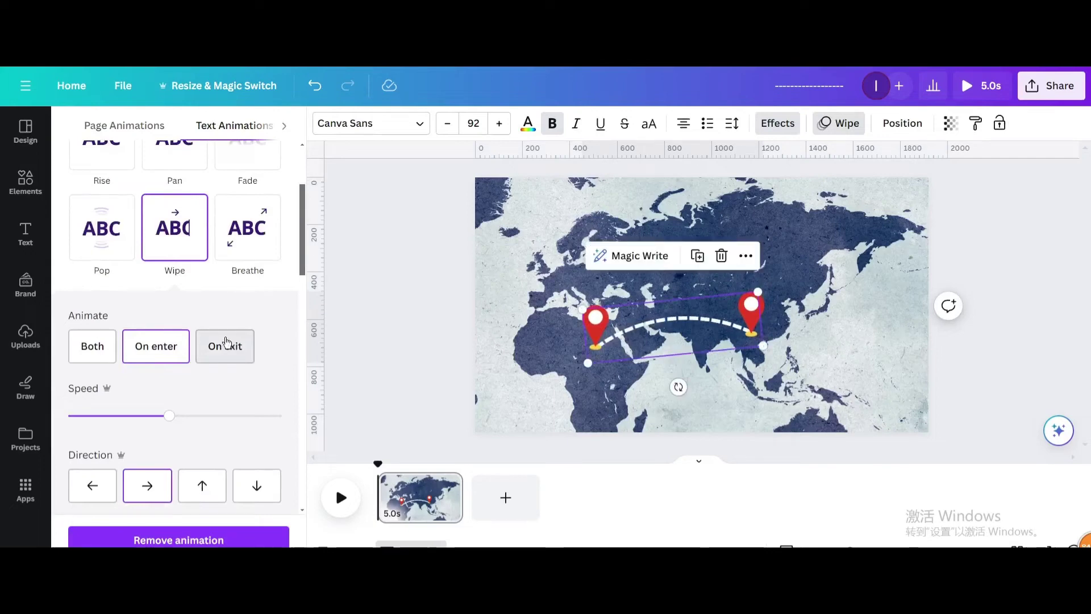
# Step: Delay the left pin slightly and start the dashed route after it on the timeline
pyautogui.rightClick(597, 329)
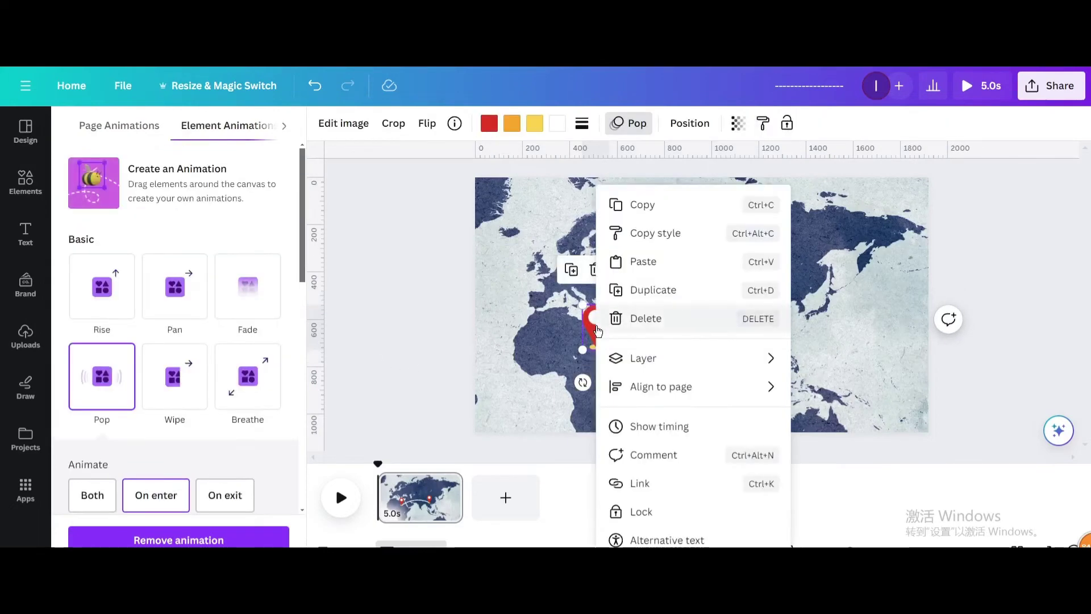
pyautogui.click(668, 426)
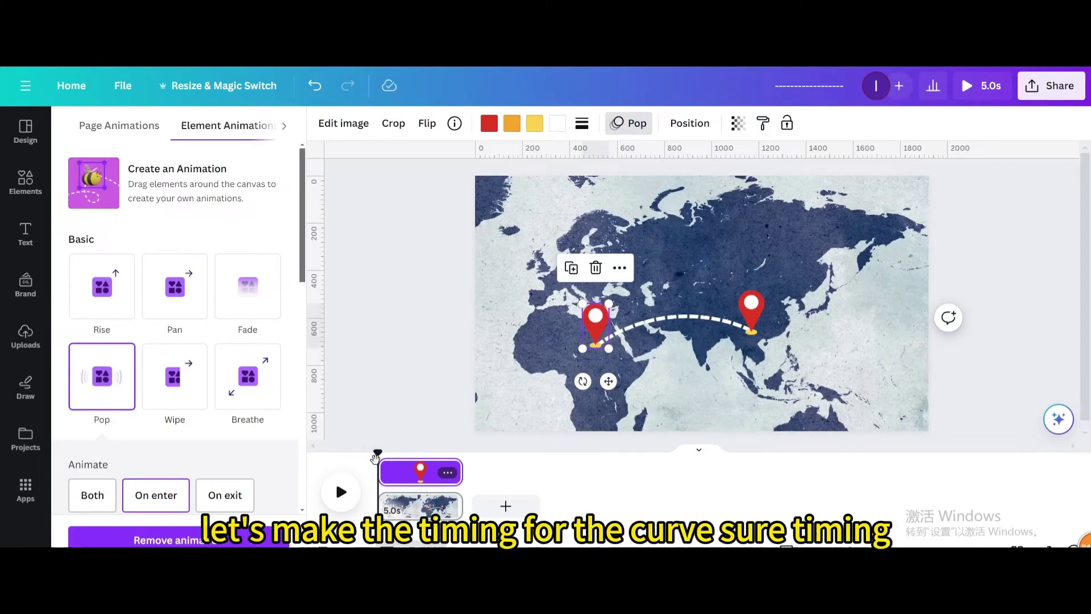
pyautogui.moveTo(382, 473); pyautogui.dragTo(394, 473)
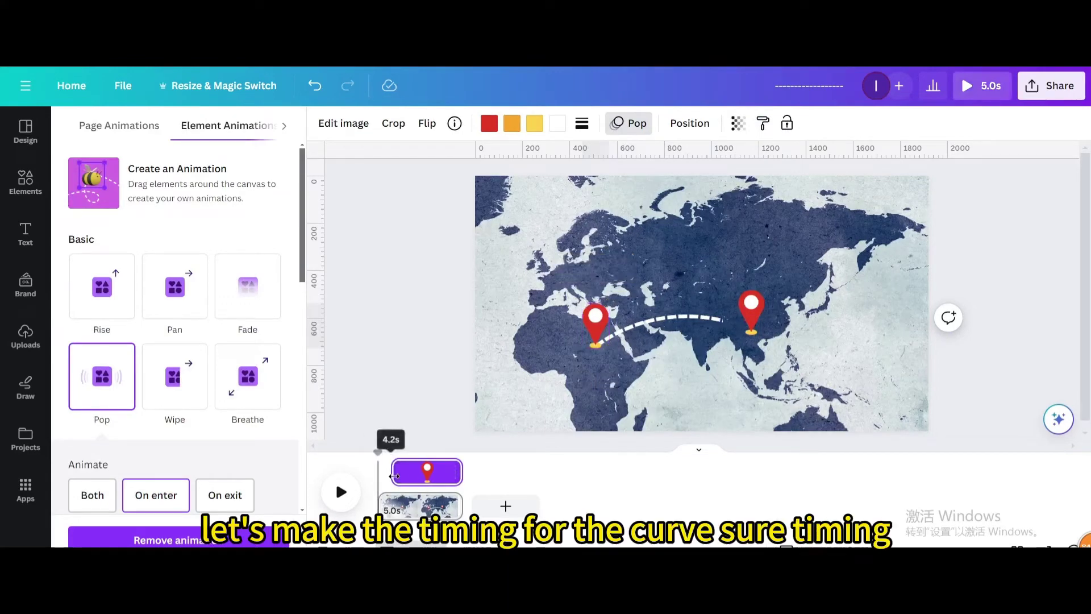
pyautogui.click(661, 324)
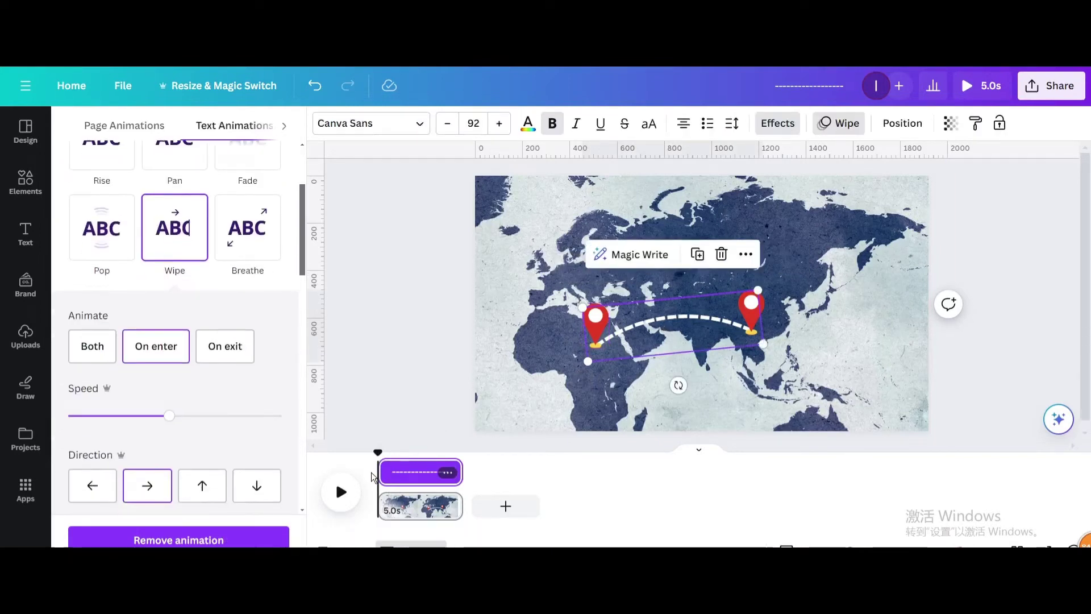
pyautogui.moveTo(385, 472); pyautogui.dragTo(389, 472)
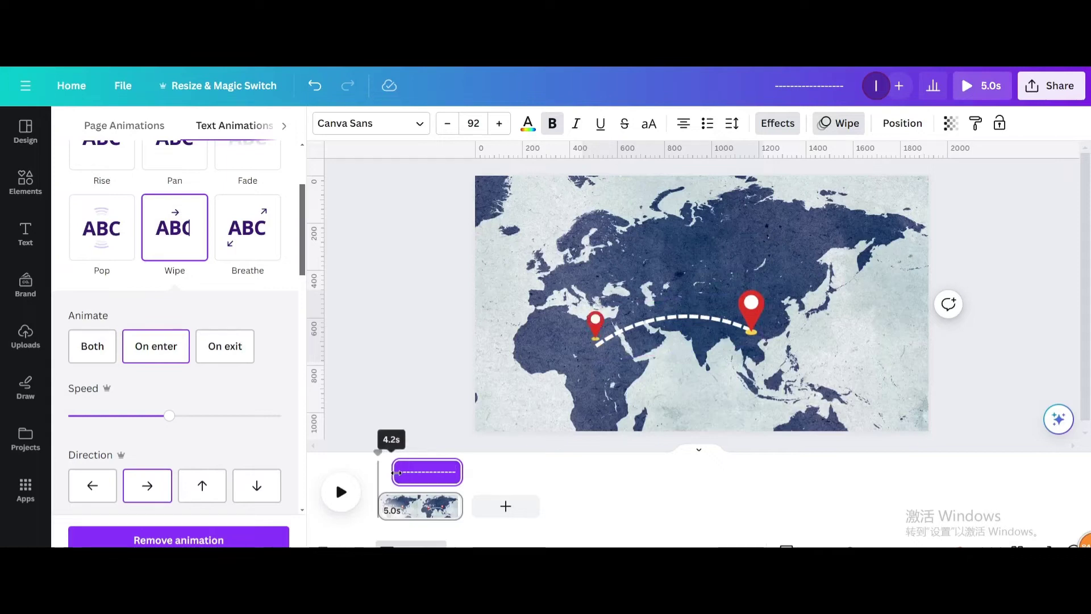
pyautogui.moveTo(394, 472); pyautogui.dragTo(398, 472)
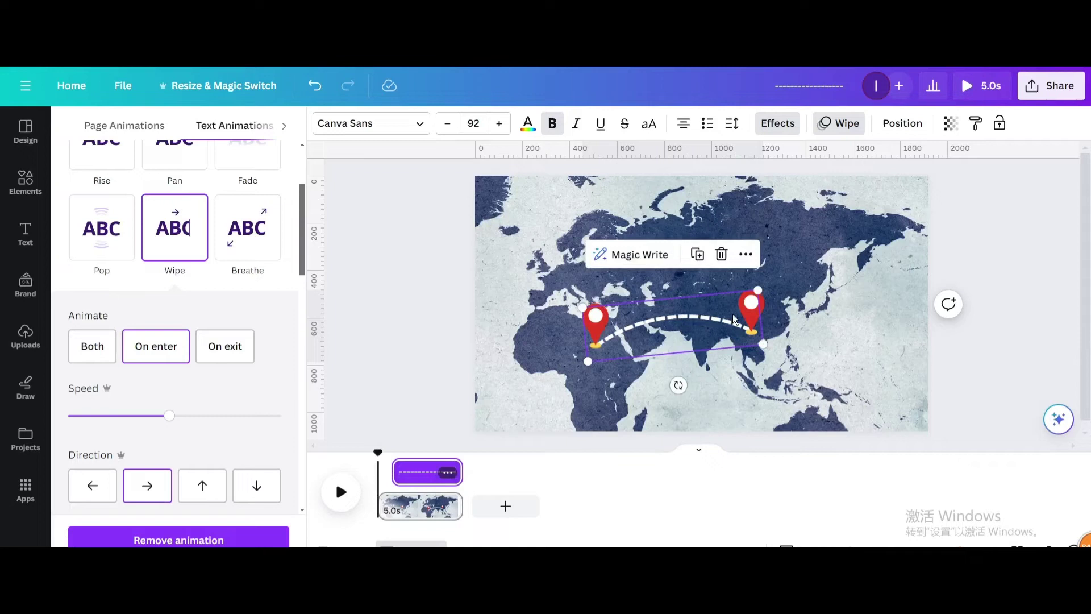
# Step: Delay the right pin until the route ends, then play back to check timing
pyautogui.click(751, 320)
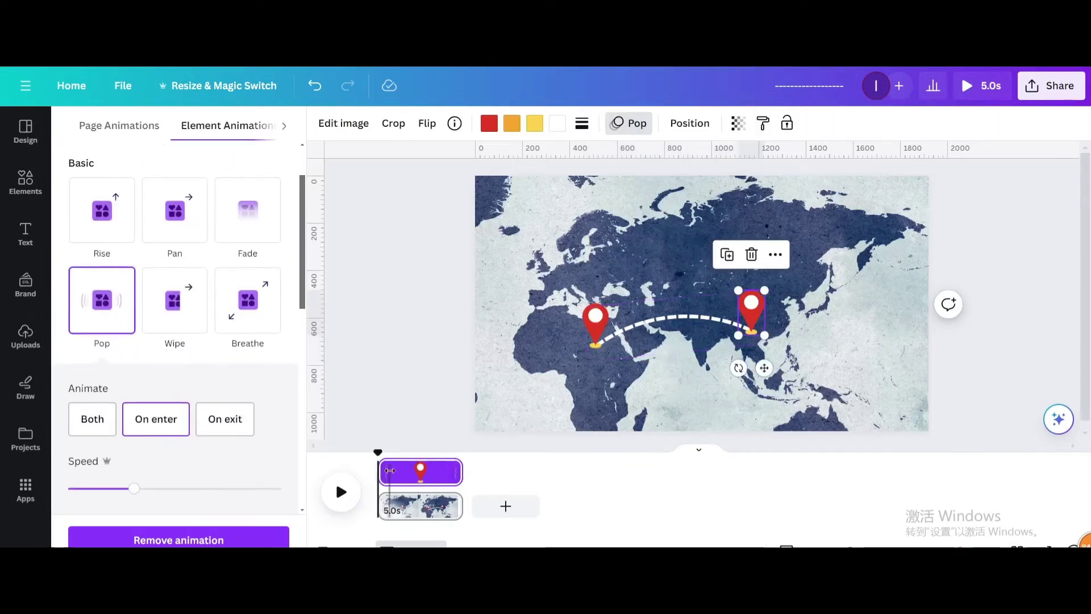
pyautogui.moveTo(382, 471); pyautogui.dragTo(408, 472)
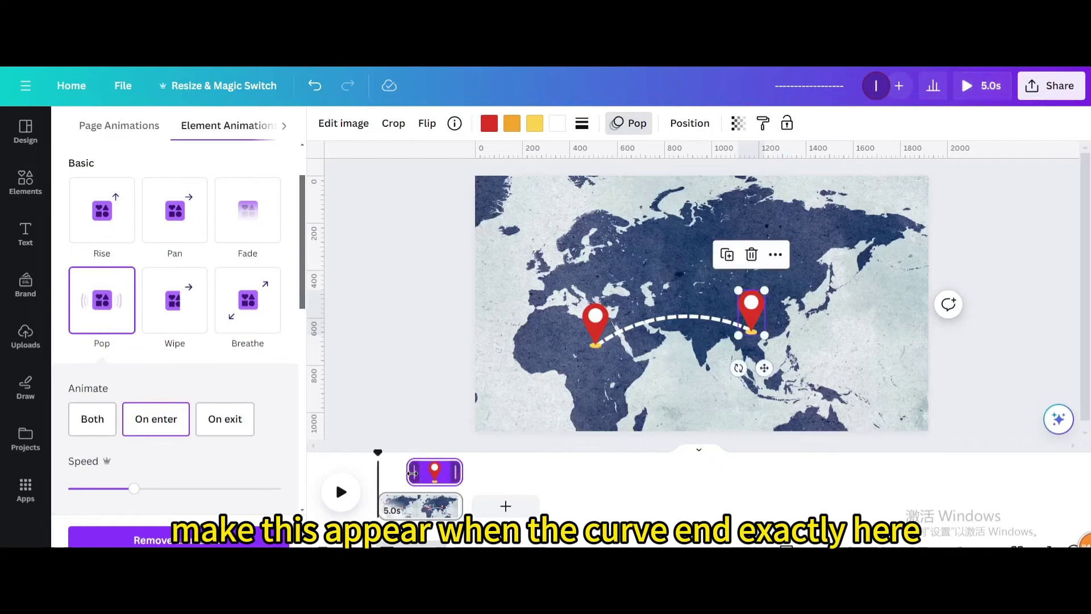
pyautogui.click(342, 493)
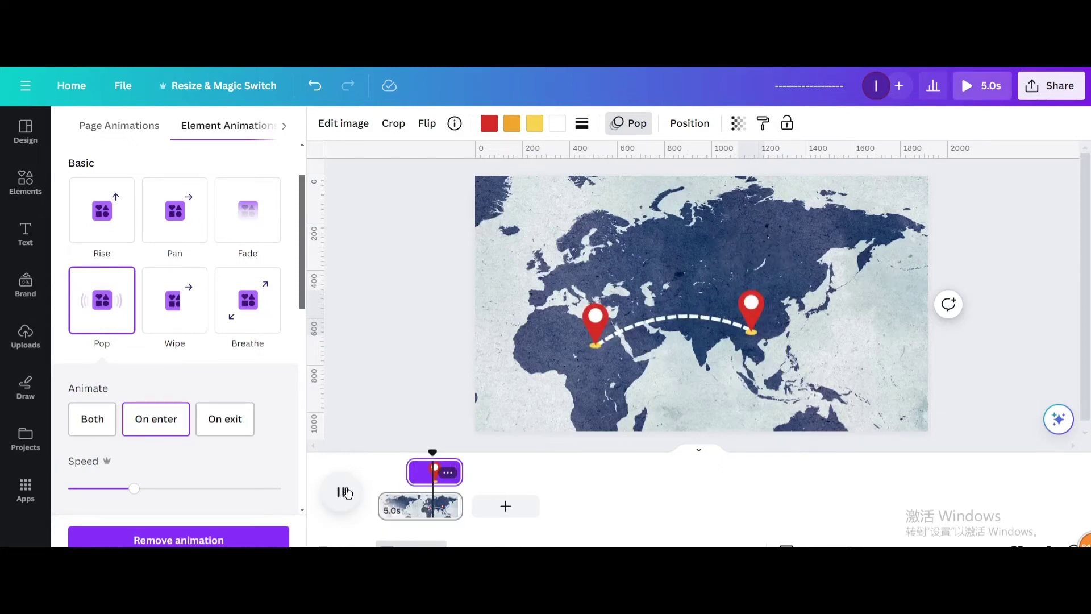
pyautogui.click(24, 243)
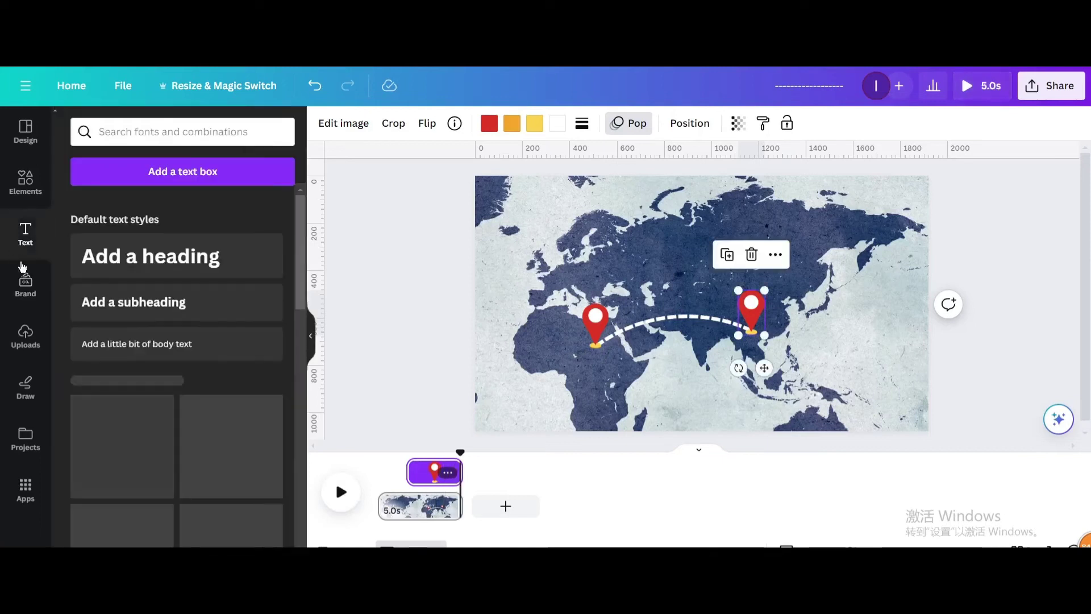
# Step: Add white EGYPT and CHINA heading labels, sized to match, beneath their pins
pyautogui.click(126, 269)
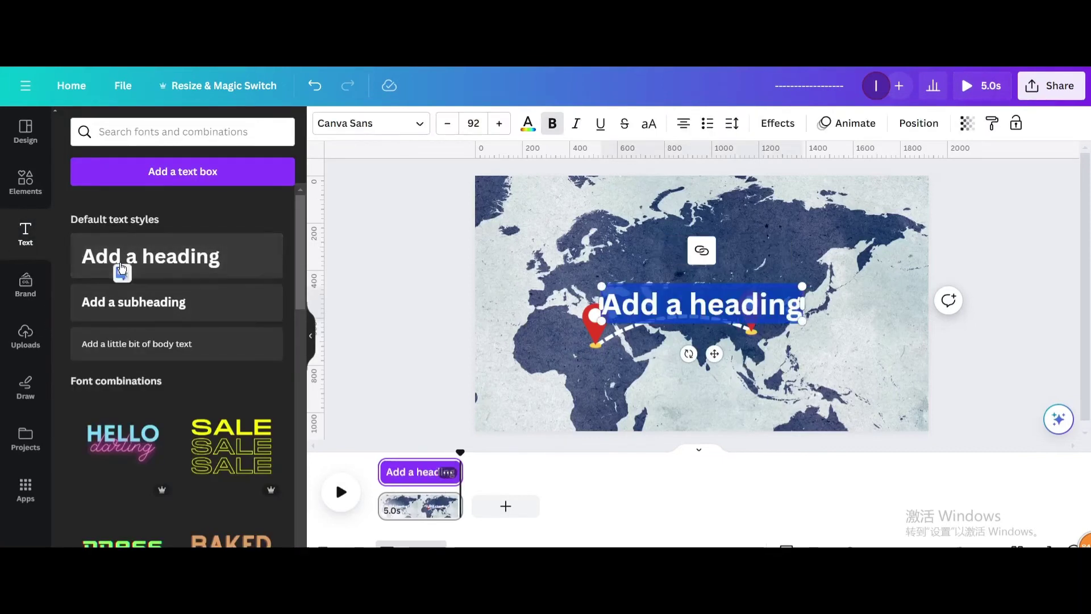
pyautogui.click(313, 87)
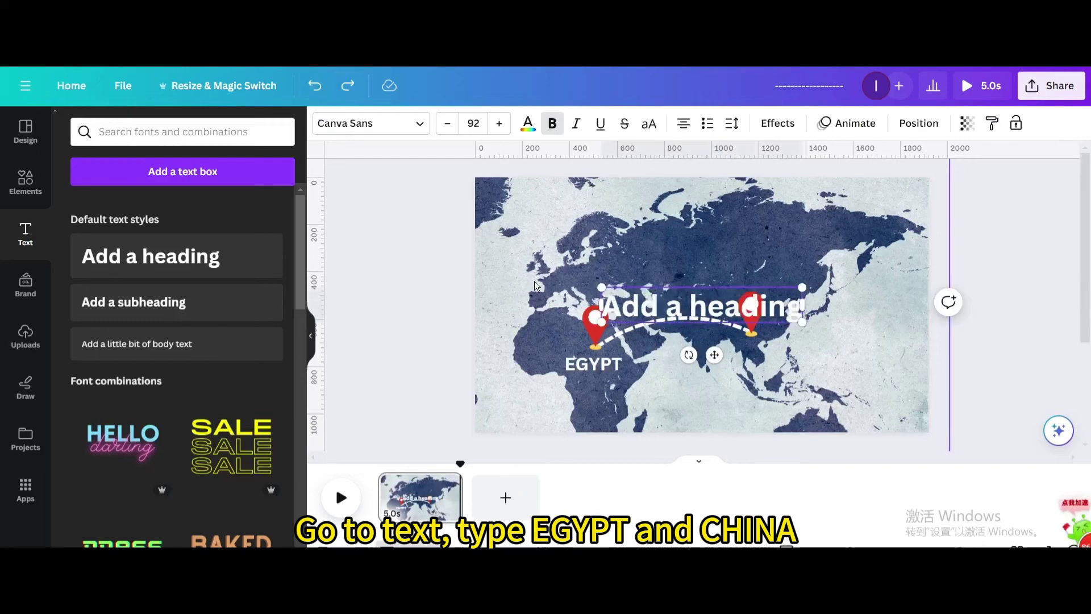
pyautogui.press('BackSpace')
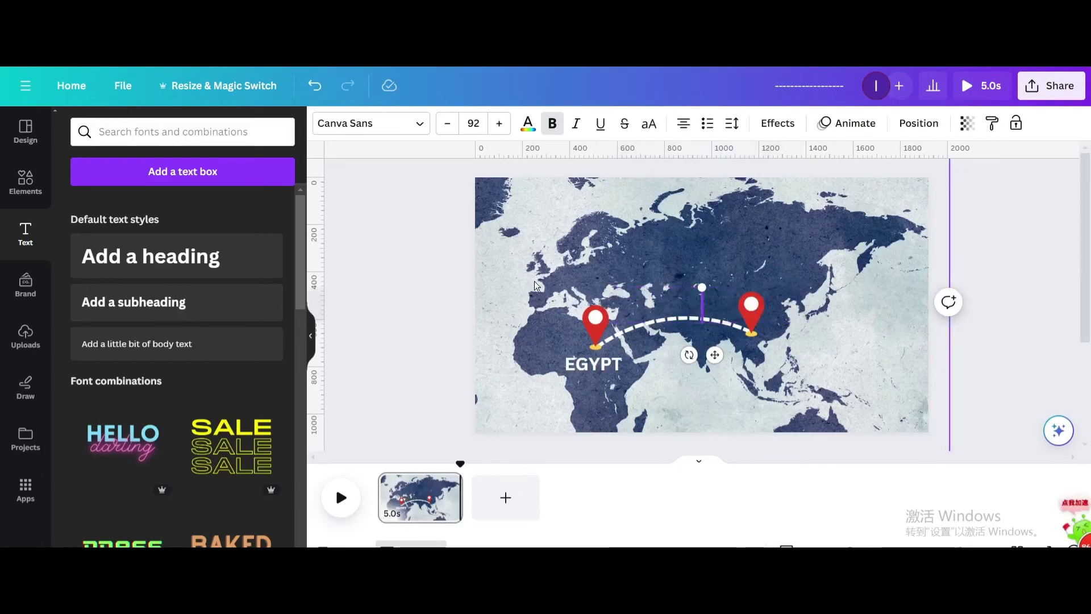
pyautogui.write('CHI')
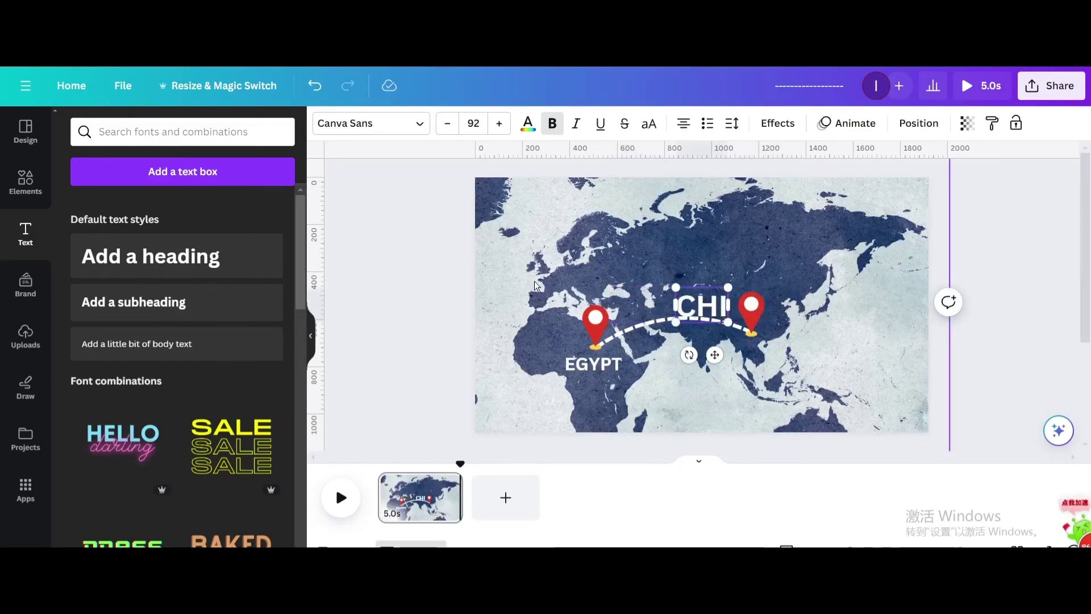
pyautogui.write('NA')
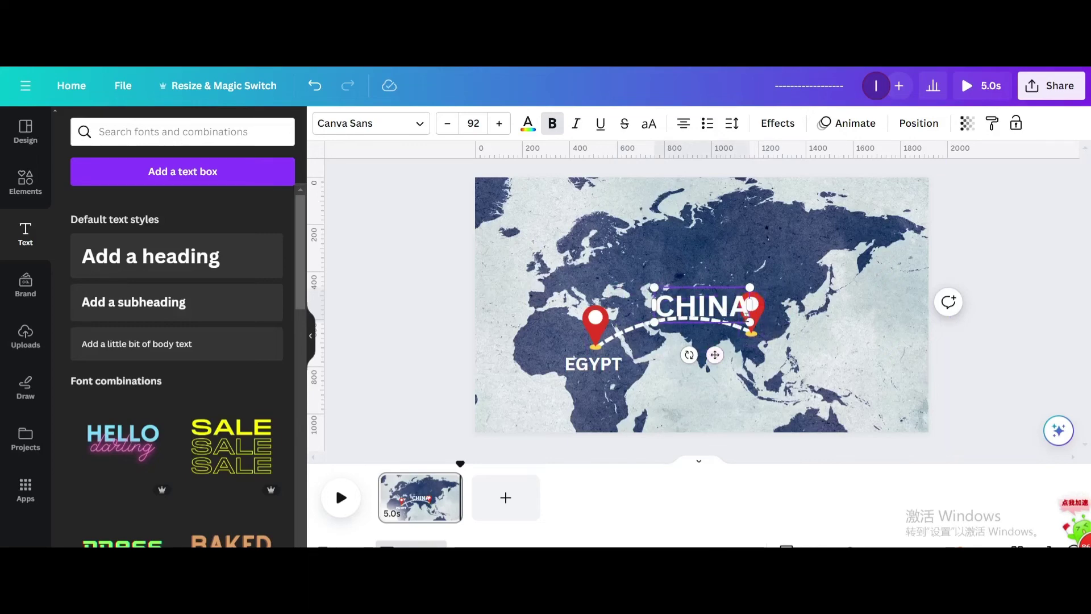
pyautogui.moveTo(749, 320)
pyautogui.mouseDown()
pyautogui.moveTo(713, 312)
pyautogui.moveTo(754, 348)
pyautogui.mouseUp()
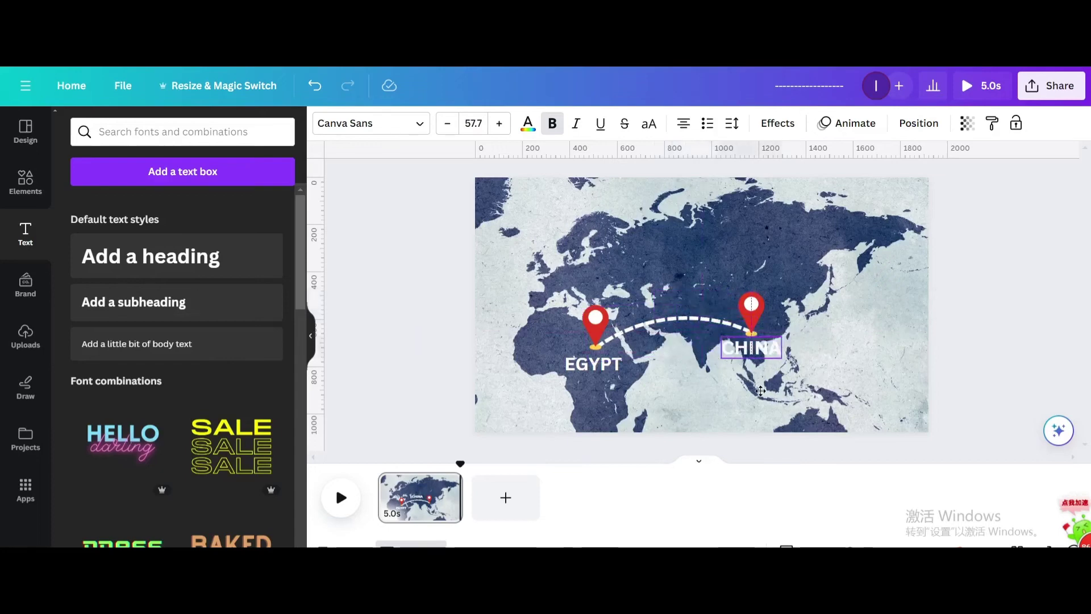
# Step: Delay the EGYPT and CHINA labels' start on the timeline and preview the animation
pyautogui.rightClick(575, 360)
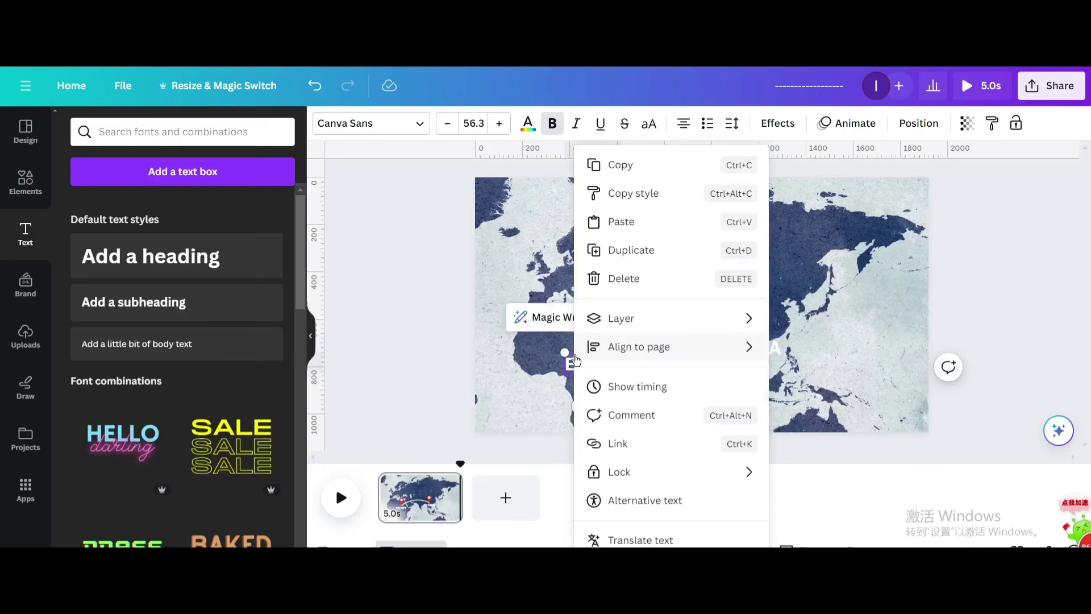
pyautogui.click(640, 388)
pyautogui.moveTo(381, 471); pyautogui.dragTo(382, 462)
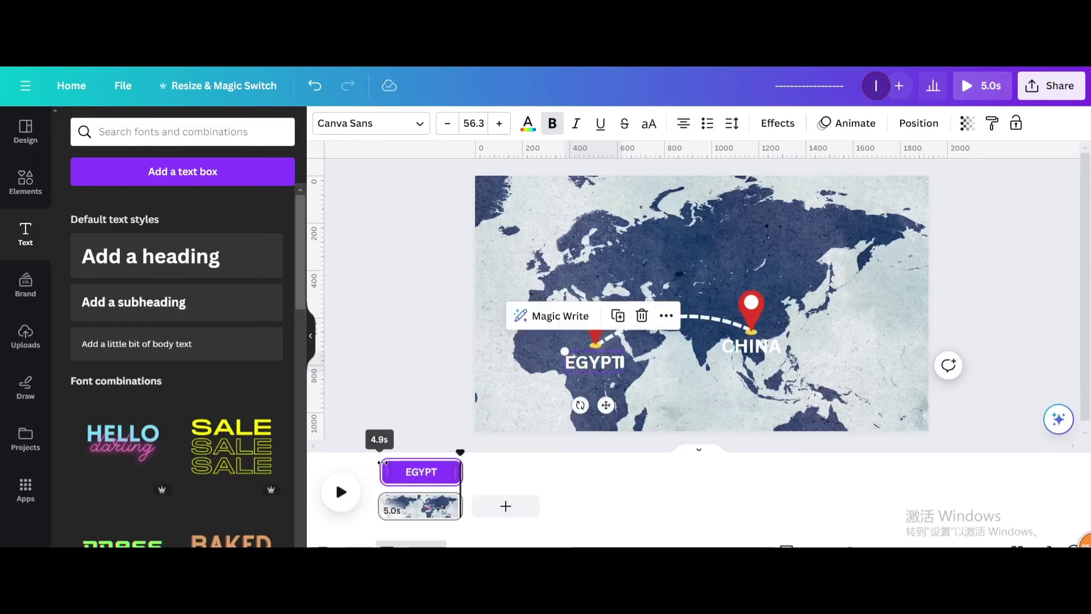
pyautogui.click(751, 338)
pyautogui.moveTo(382, 471); pyautogui.dragTo(406, 469)
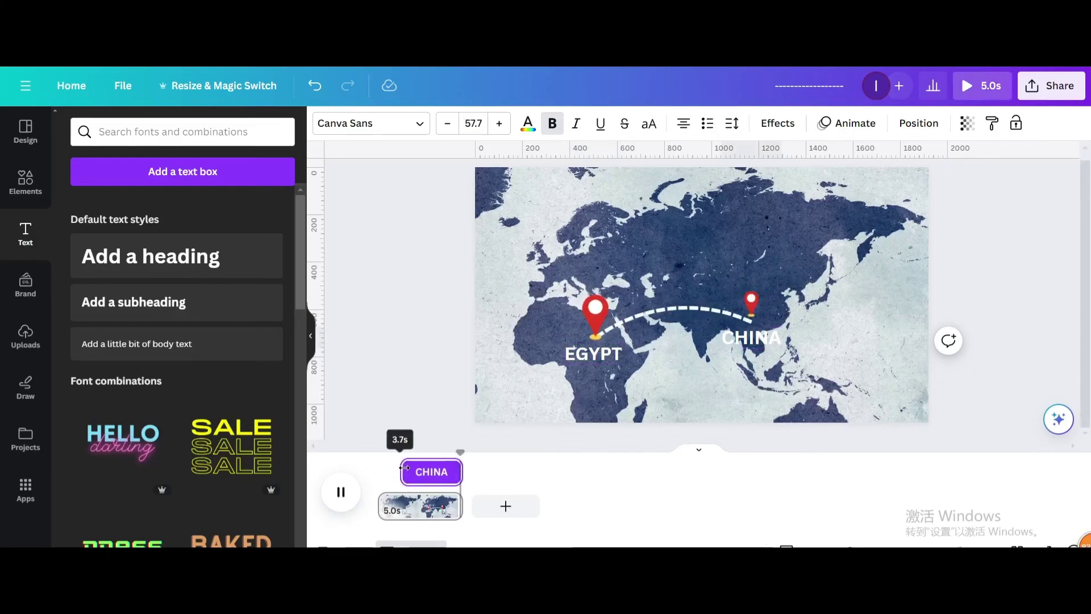
pyautogui.click(338, 493)
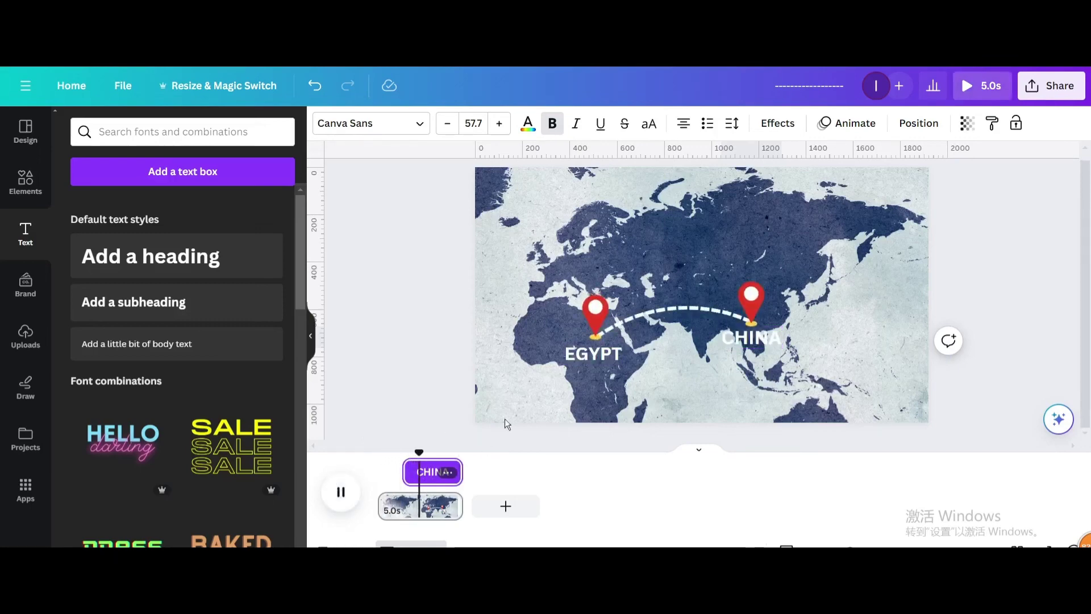
# Step: Fine-tune the EGYPT label's start time and preview the finished animation
pyautogui.click(622, 353)
pyautogui.moveTo(388, 472); pyautogui.dragTo(393, 471)
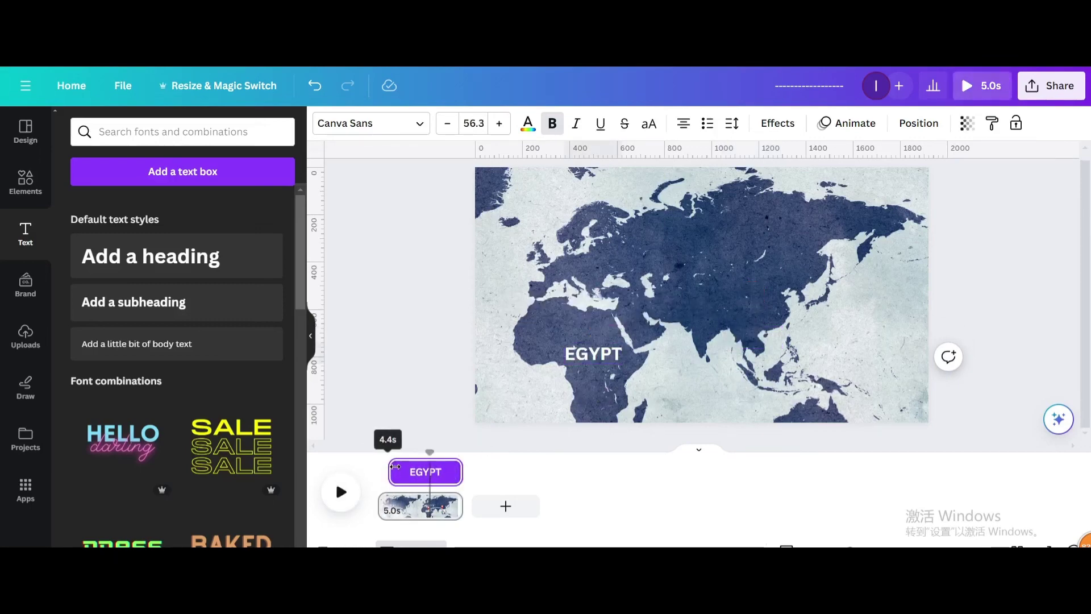
pyautogui.click(341, 492)
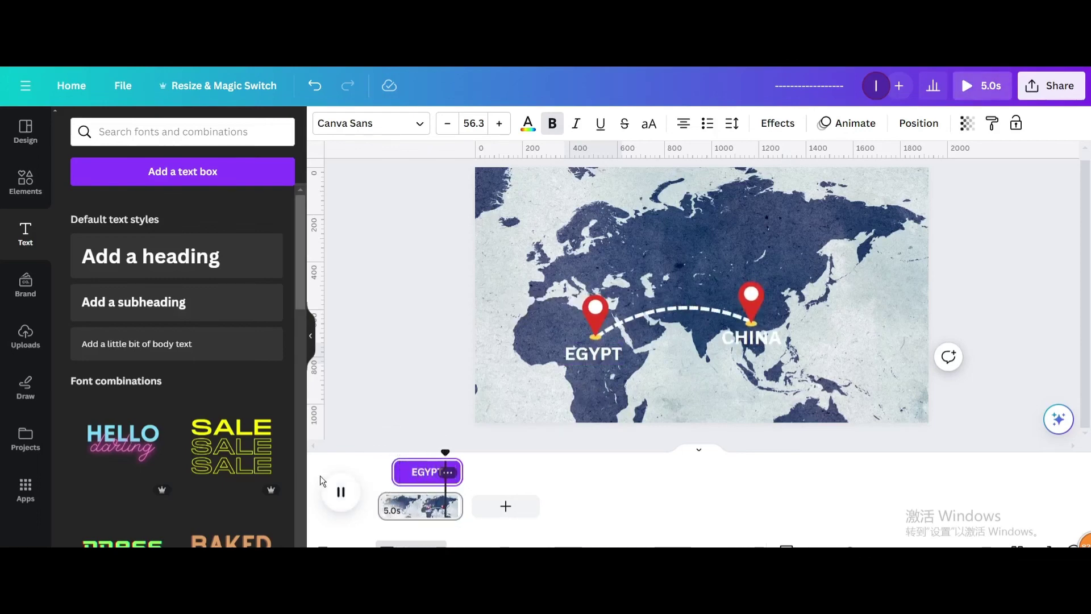
# Step: Download the animated travel map as an MP4 video file
pyautogui.click(1040, 87)
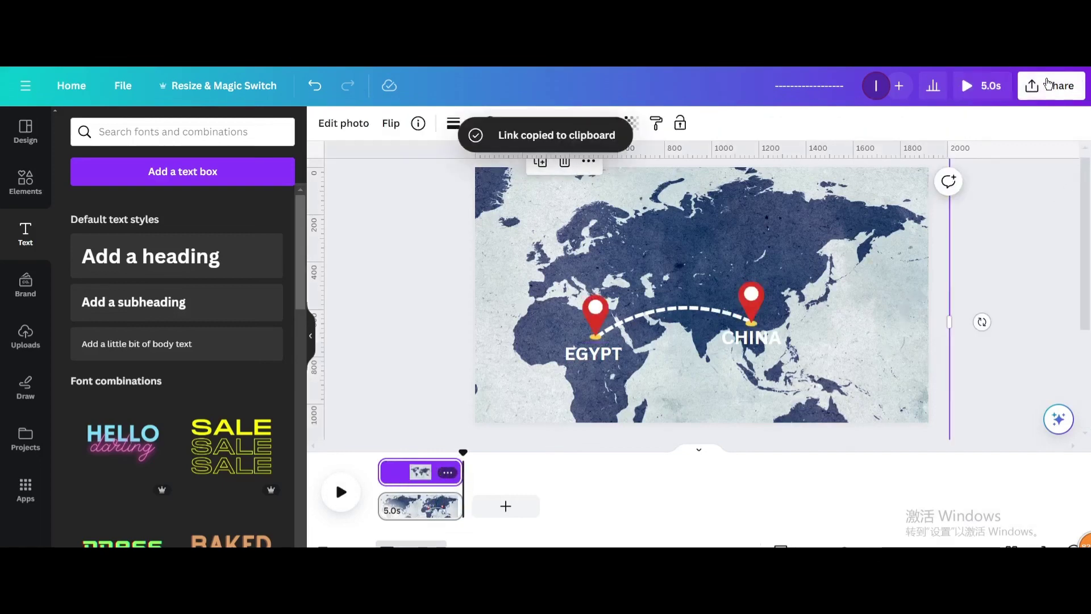
pyautogui.click(846, 444)
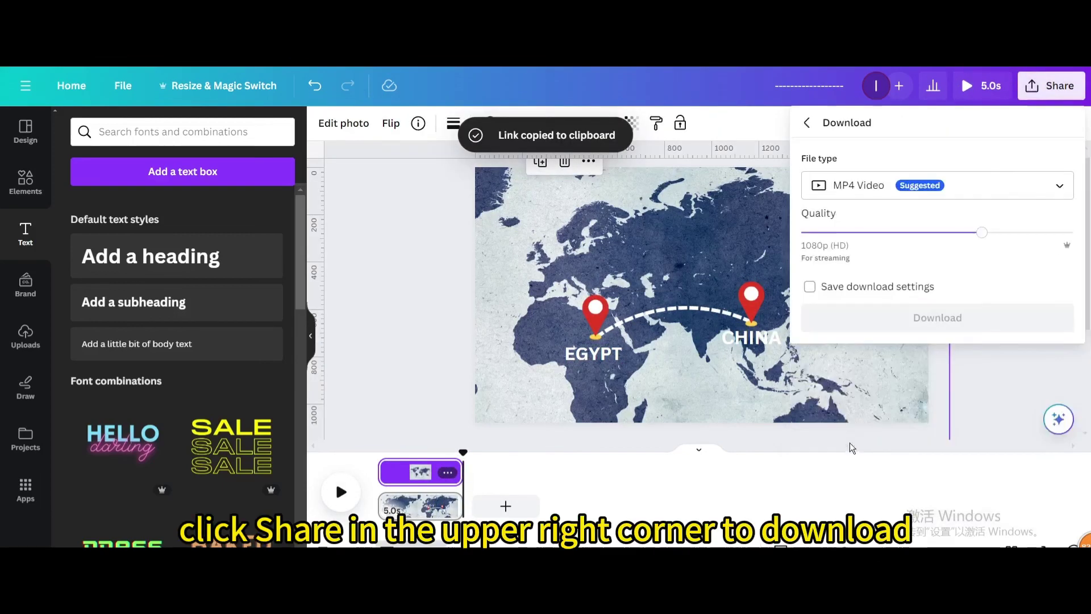
pyautogui.click(868, 320)
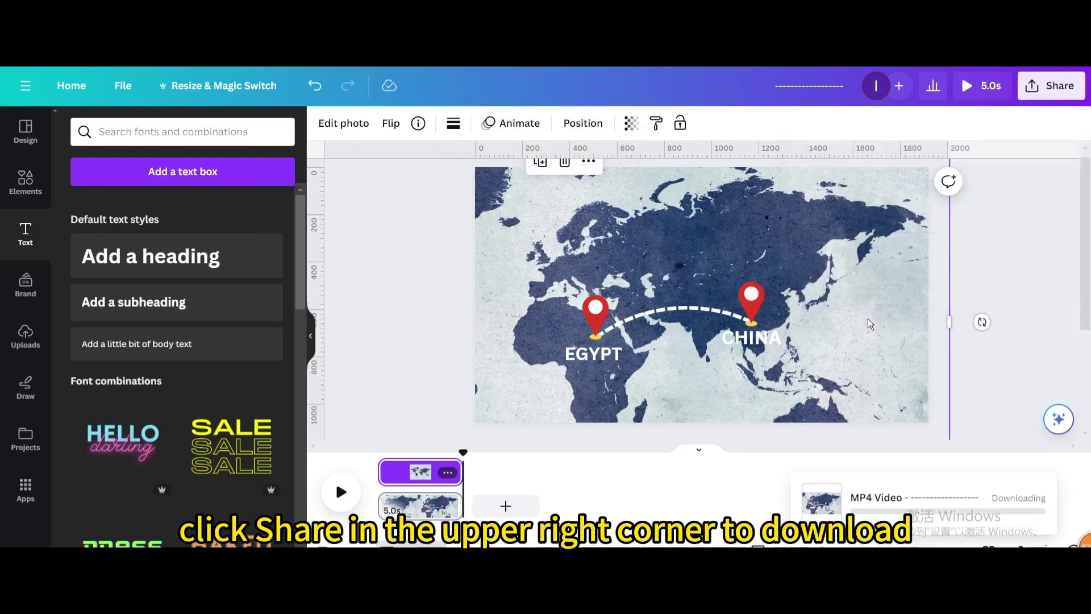